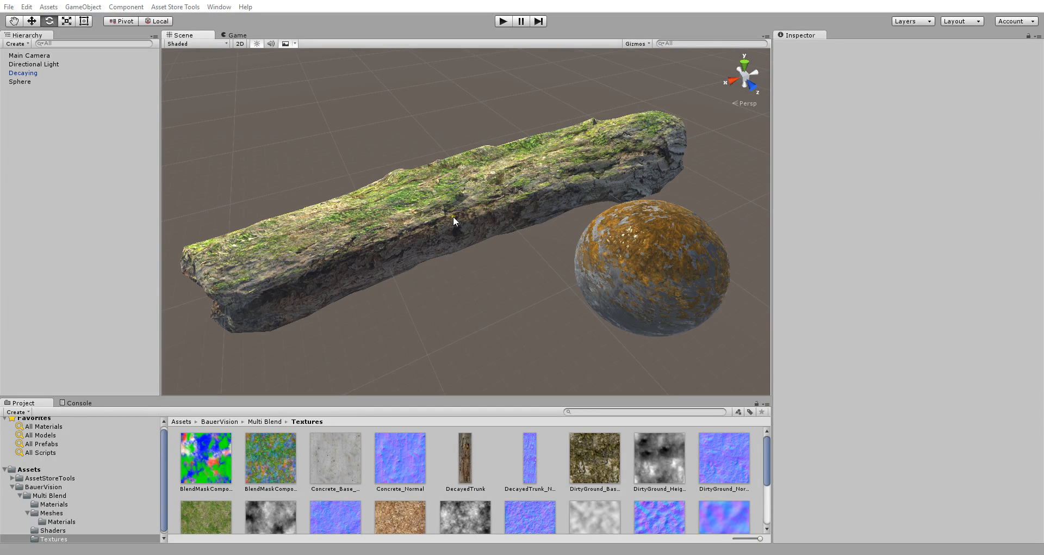
Select the mossy log and collapse the Main Texture, Top Texture and Snow control sections of its material.
{"action": "left_click", "coordinate": [494, 195]}
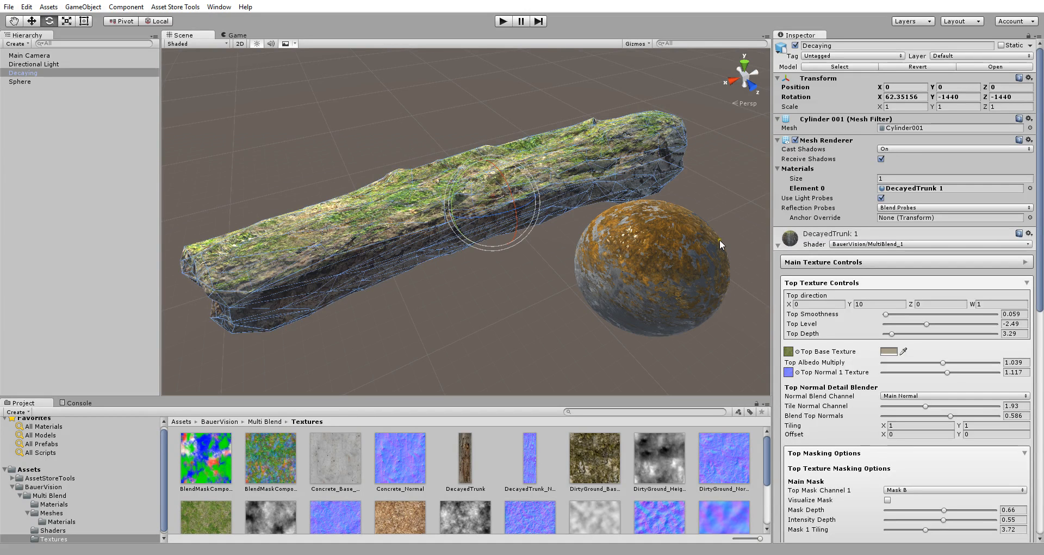
{"action": "left_click", "coordinate": [1029, 262]}
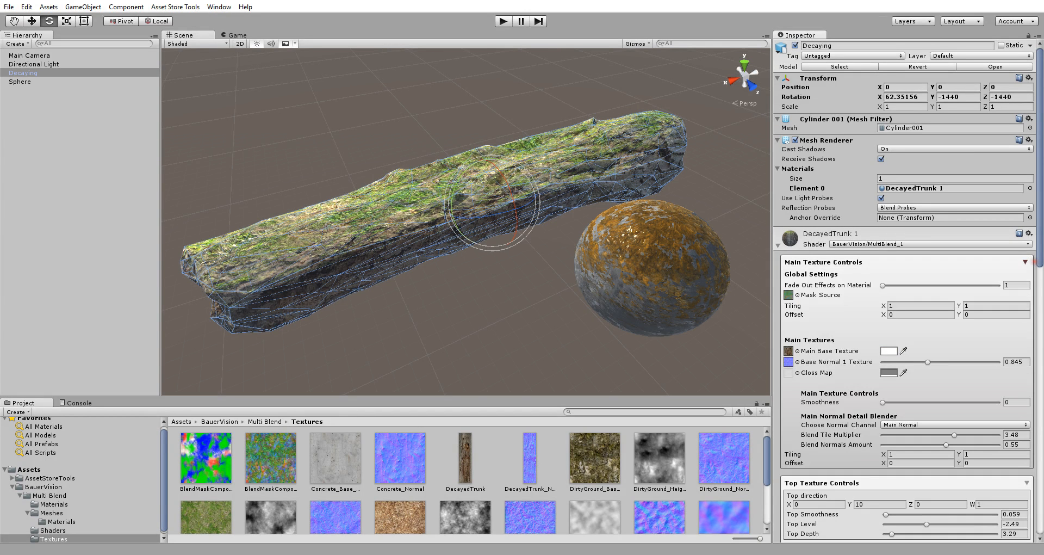
{"action": "left_click", "coordinate": [1026, 262]}
{"action": "left_click", "coordinate": [1027, 283]}
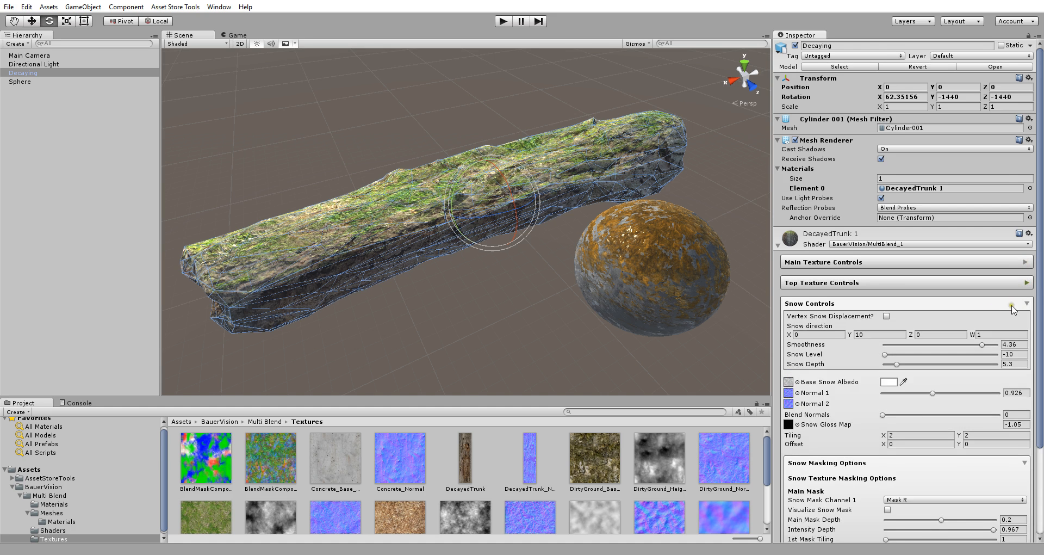
{"action": "left_click", "coordinate": [1027, 304]}
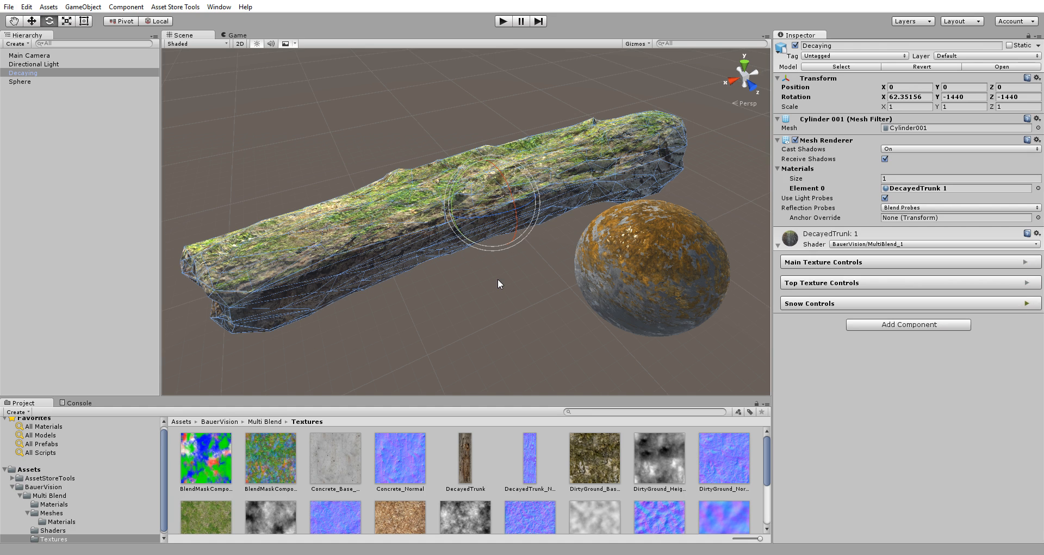
Reopen the Top Texture Controls and lower the Top Level to -10 to strip the moss from the log.
{"action": "left_click", "coordinate": [1027, 263]}
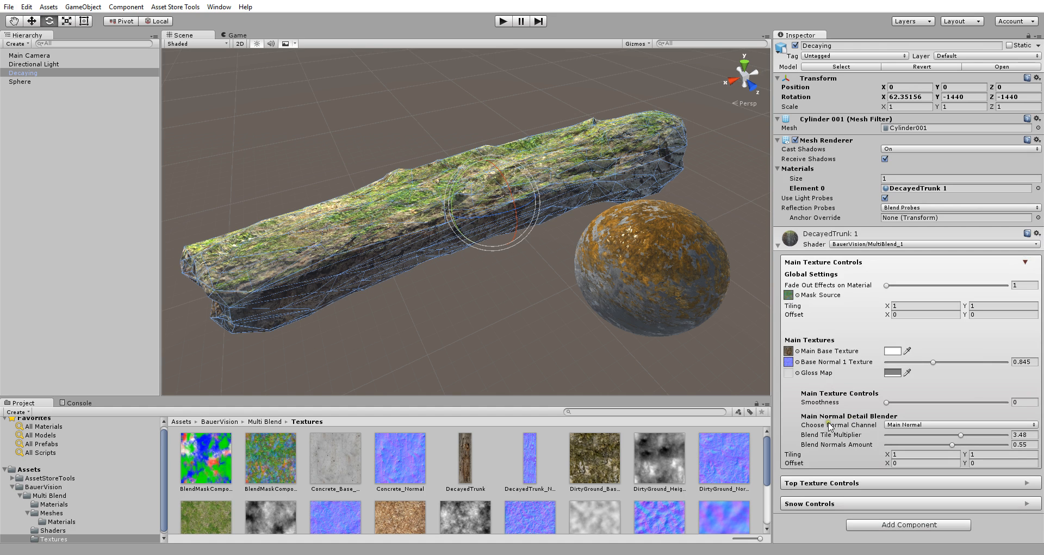
{"action": "left_click", "coordinate": [1026, 262]}
{"action": "left_click", "coordinate": [1018, 284]}
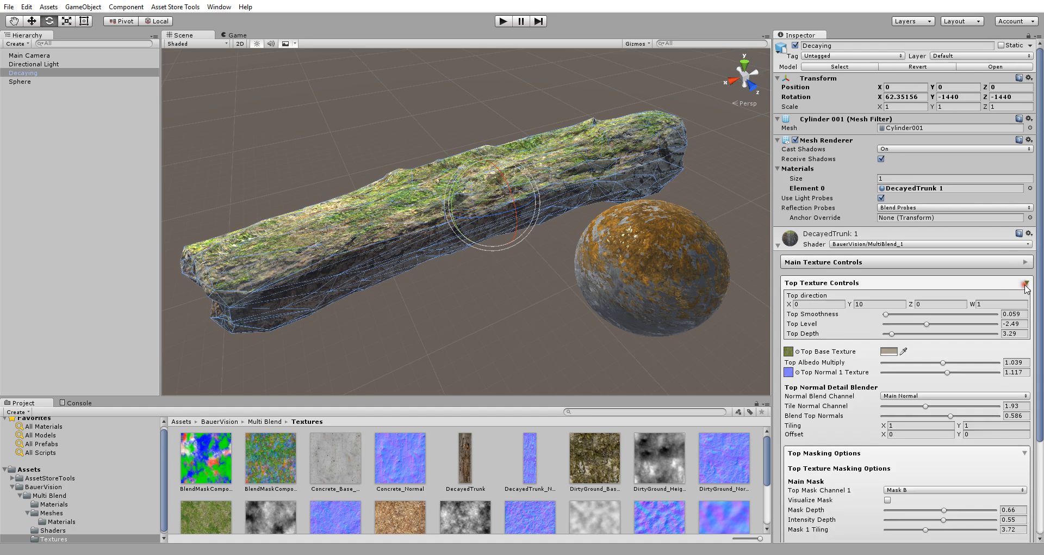
{"action": "left_click_drag", "start_coordinate": [927, 324], "coordinate": [482, 288]}
{"action": "left_click_drag", "start_coordinate": [459, 257], "coordinate": [729, 269], "text": "alt"}
Expand the Main Texture Controls and set the Main Normal Detail Blender's normal channel to Top Normal.
{"action": "left_click", "coordinate": [1026, 263]}
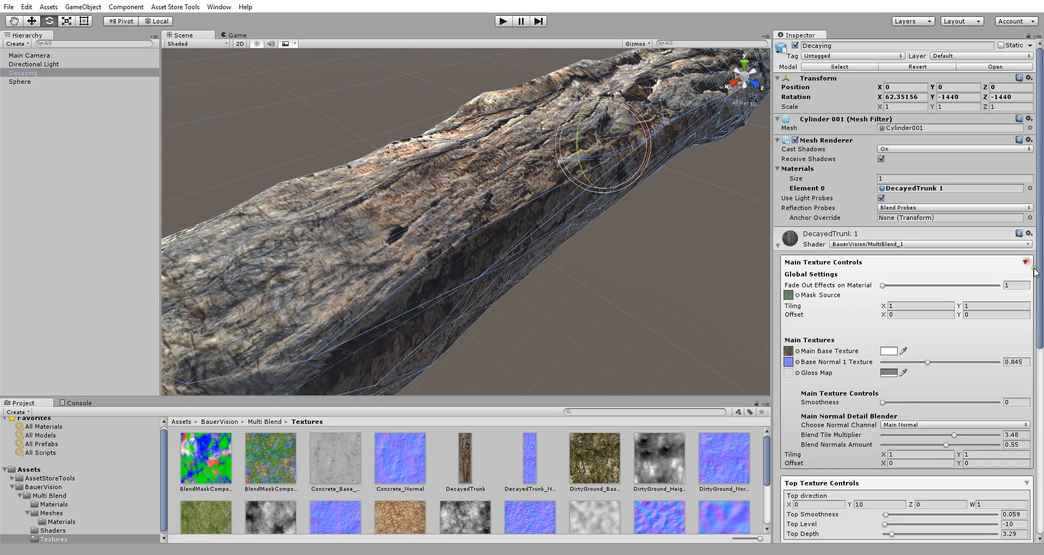
{"action": "left_click_drag", "start_coordinate": [1040, 268], "coordinate": [1039, 338]}
{"action": "left_click", "coordinate": [928, 307]}
{"action": "left_click", "coordinate": [922, 333]}
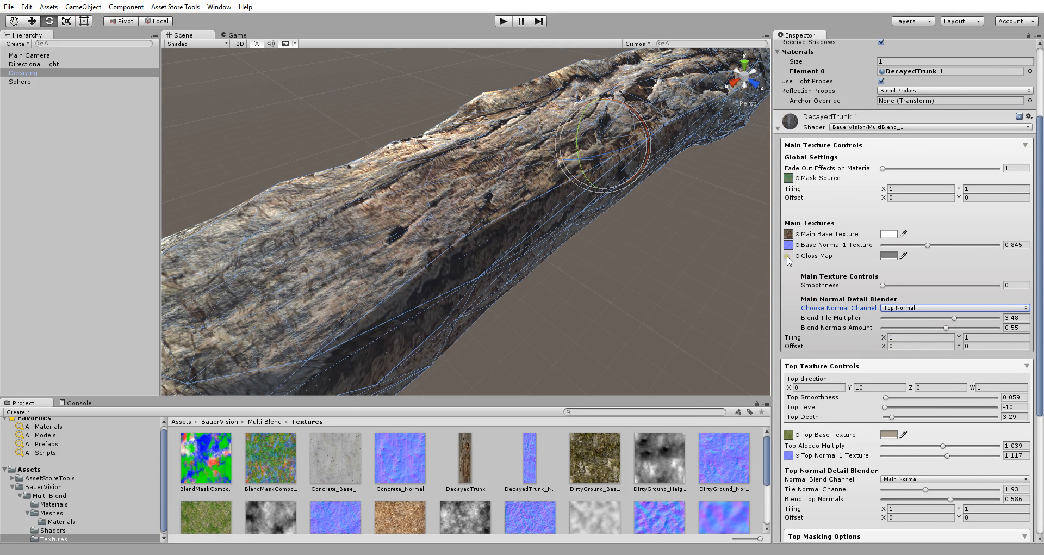
Expand the Snow Controls and look through their settings.
{"action": "left_click_drag", "start_coordinate": [1039, 317], "coordinate": [1040, 438]}
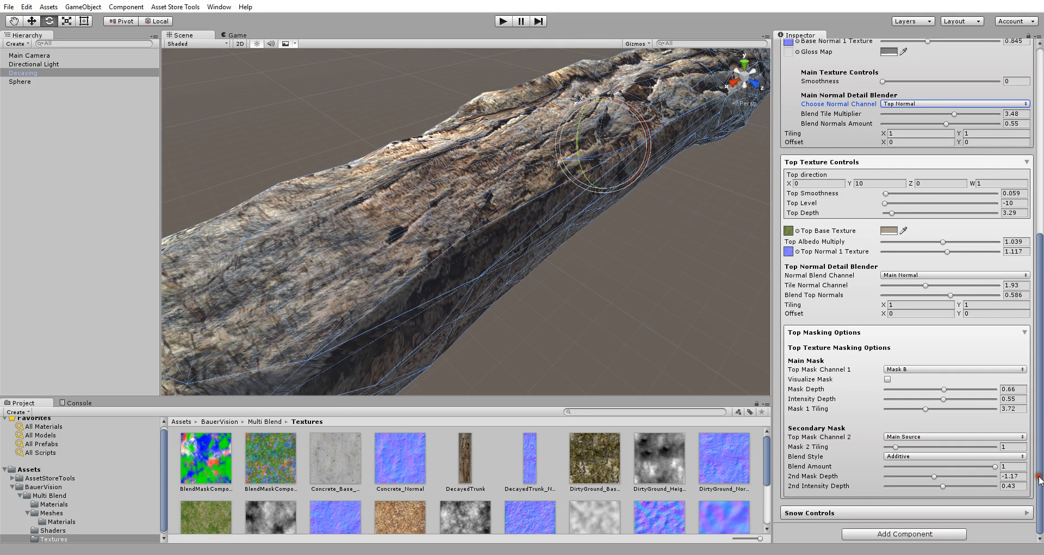
{"action": "left_click", "coordinate": [1027, 513]}
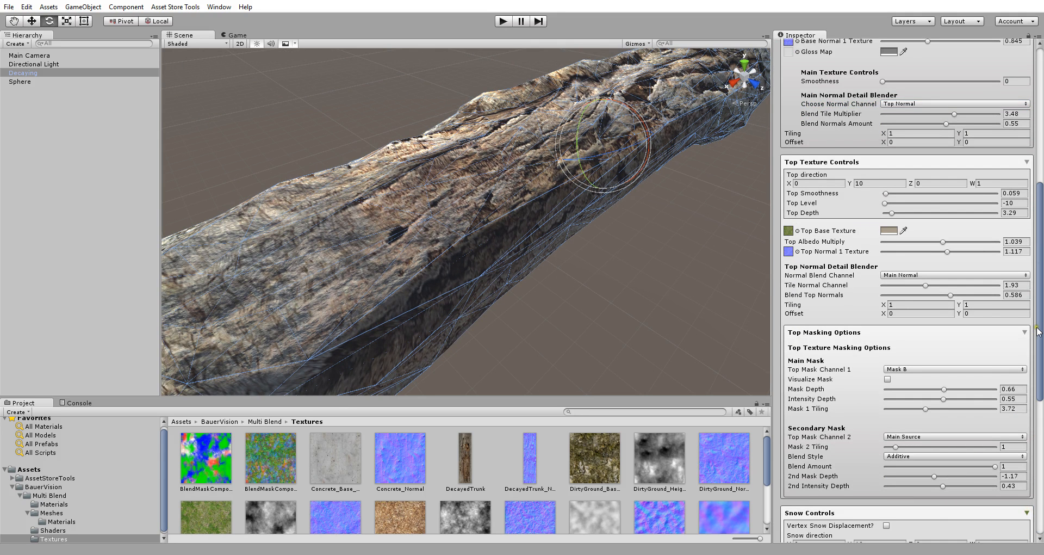
{"action": "left_click_drag", "start_coordinate": [1038, 334], "coordinate": [1041, 445]}
{"action": "scroll", "coordinate": [933, 350], "scroll_direction": "up", "scroll_amount": 15}
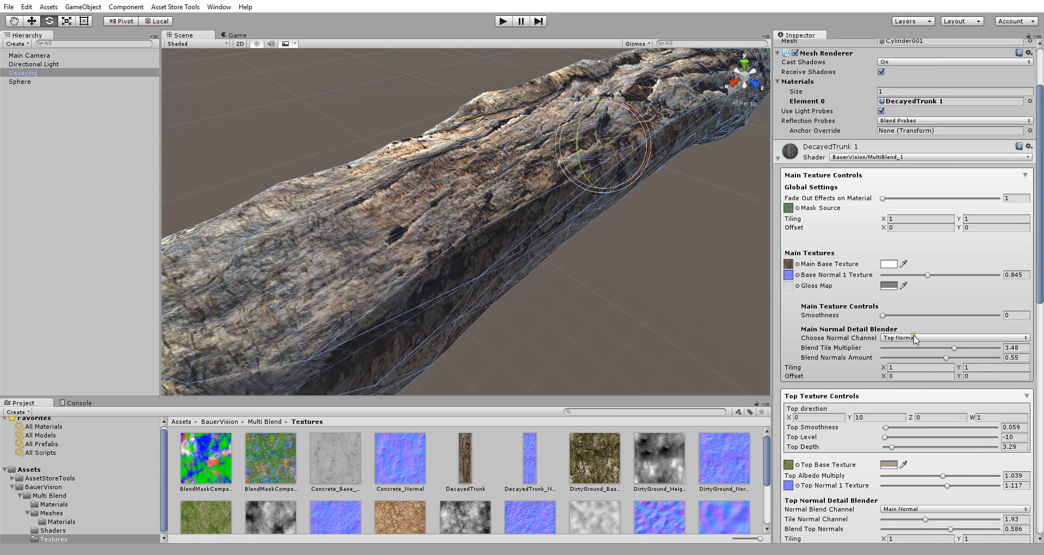
Set the Main Normal Detail Blender's Blend Tile Multiplier to about 1.98 and its Blend Normals Amount to about 0.484.
{"action": "left_click_drag", "start_coordinate": [952, 353], "coordinate": [914, 367]}
{"action": "left_click_drag", "start_coordinate": [553, 271], "coordinate": [760, 310], "text": "alt"}
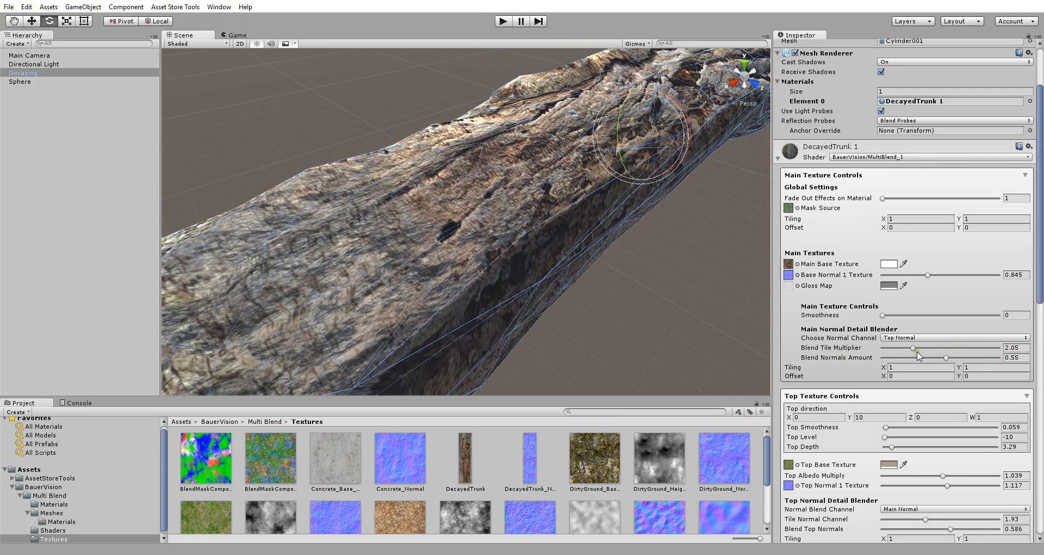
{"action": "mouse_move", "coordinate": [915, 349]}
{"action": "left_mouse_down"}
{"action": "mouse_move", "coordinate": [953, 343]}
{"action": "mouse_move", "coordinate": [884, 358]}
{"action": "left_mouse_up"}
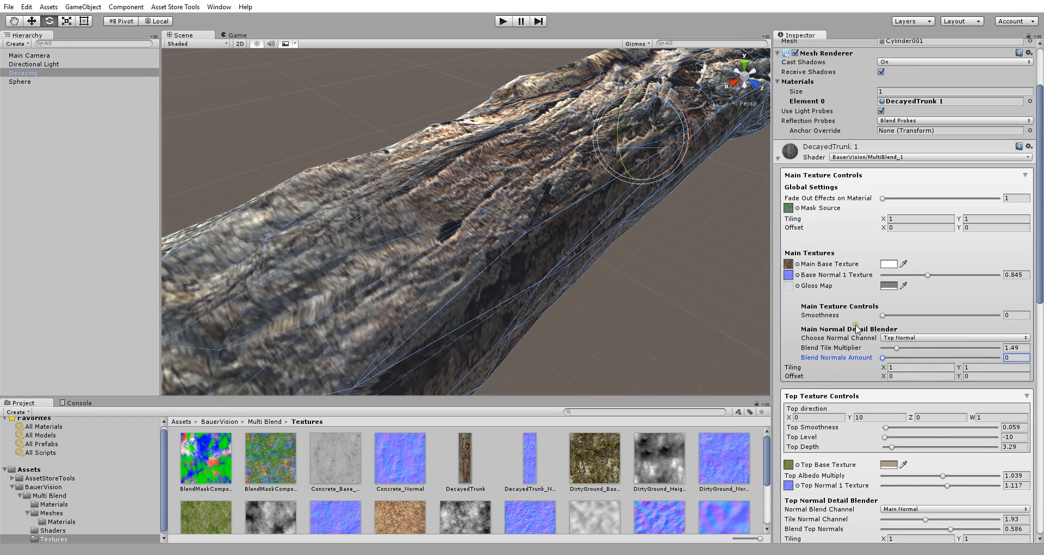
{"action": "left_click_drag", "start_coordinate": [884, 360], "coordinate": [1030, 354]}
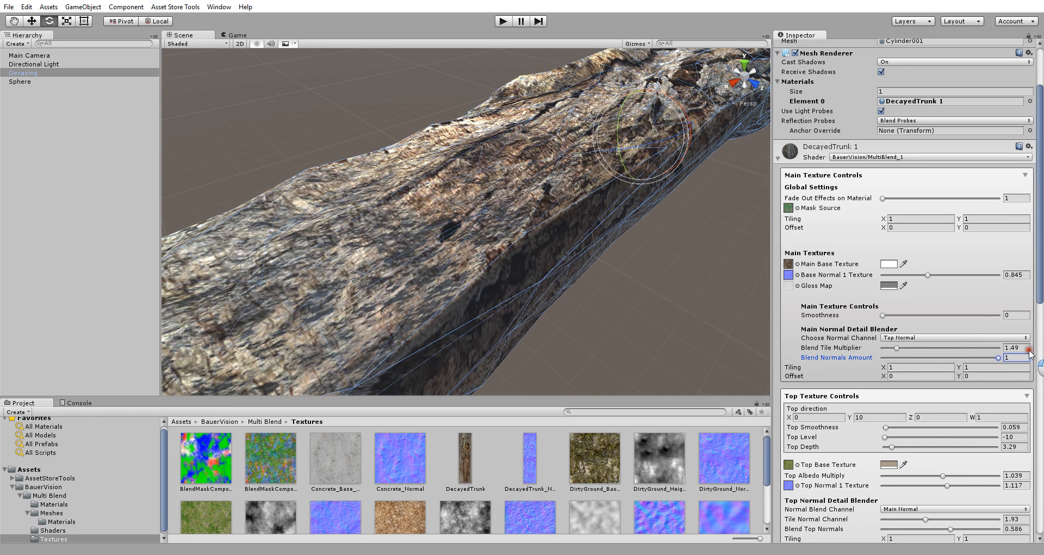
{"action": "mouse_move", "coordinate": [897, 348]}
{"action": "left_mouse_down"}
{"action": "mouse_move", "coordinate": [912, 349]}
{"action": "mouse_move", "coordinate": [899, 351]}
{"action": "left_mouse_up"}
{"action": "left_click_drag", "start_coordinate": [998, 358], "coordinate": [911, 348]}
{"action": "left_click_drag", "start_coordinate": [650, 276], "coordinate": [511, 191], "text": "alt"}
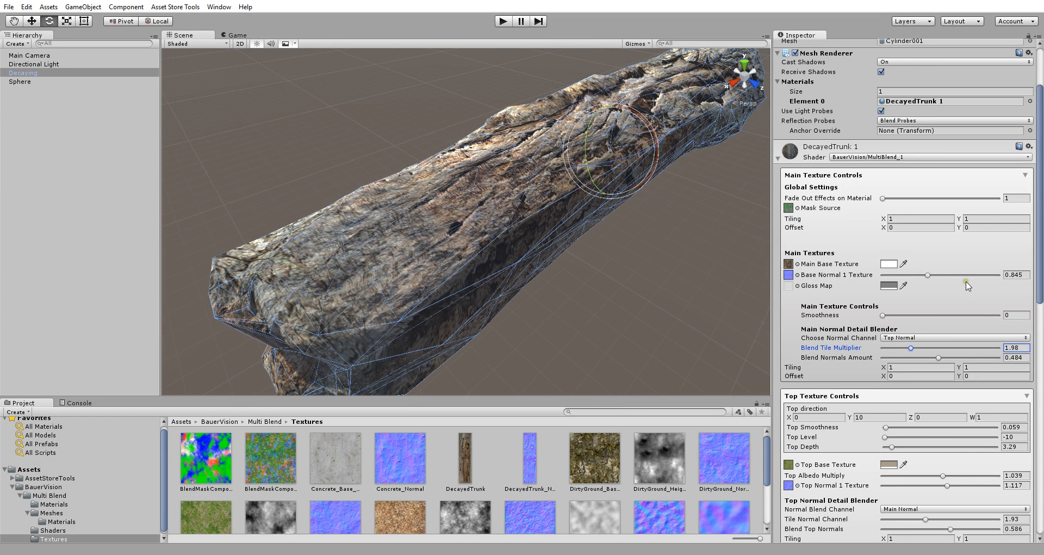
Examine the source options of Top Mask Channel 1 and the Mask Source texture in Global Settings, keeping Mask B.
{"action": "scroll", "coordinate": [879, 309], "scroll_direction": "down", "scroll_amount": 10}
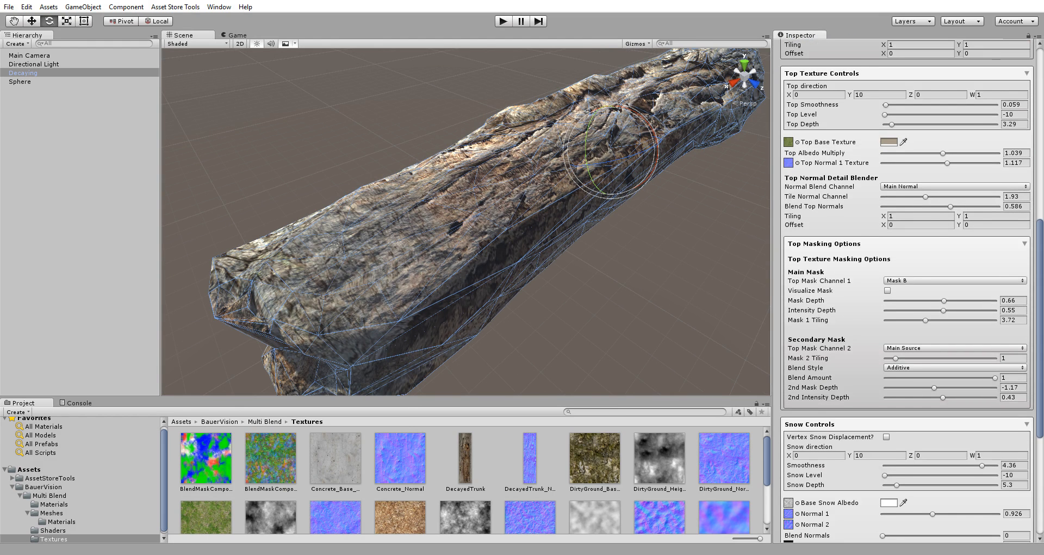
{"action": "left_click", "coordinate": [946, 281]}
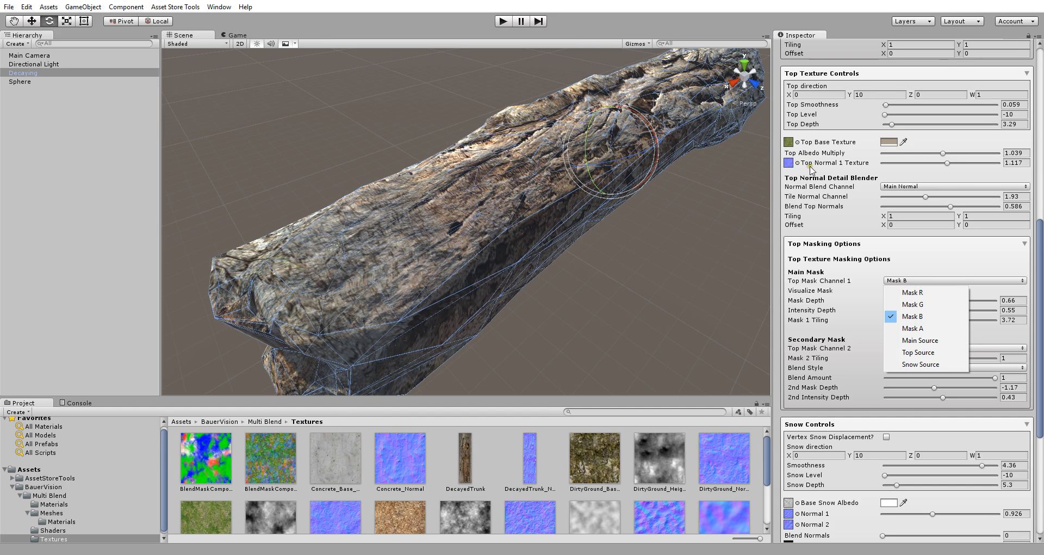
{"action": "left_click", "coordinate": [828, 139]}
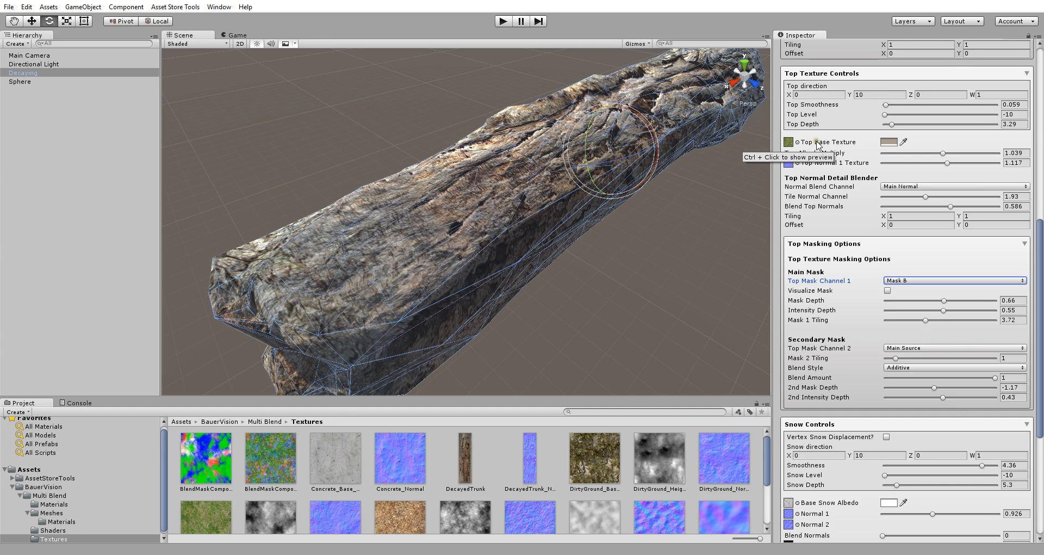
{"action": "scroll", "coordinate": [821, 125], "scroll_direction": "up", "scroll_amount": 10}
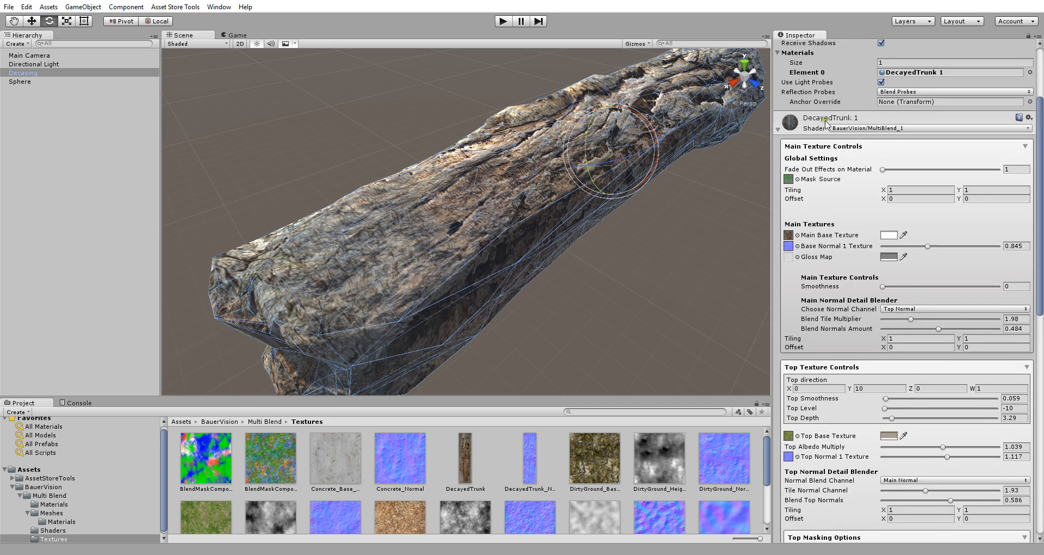
{"action": "mouse_move", "coordinate": [826, 183]}
{"action": "left_click_drag", "start_coordinate": [1035, 222], "coordinate": [1014, 332]}
{"action": "left_click", "coordinate": [914, 237]}
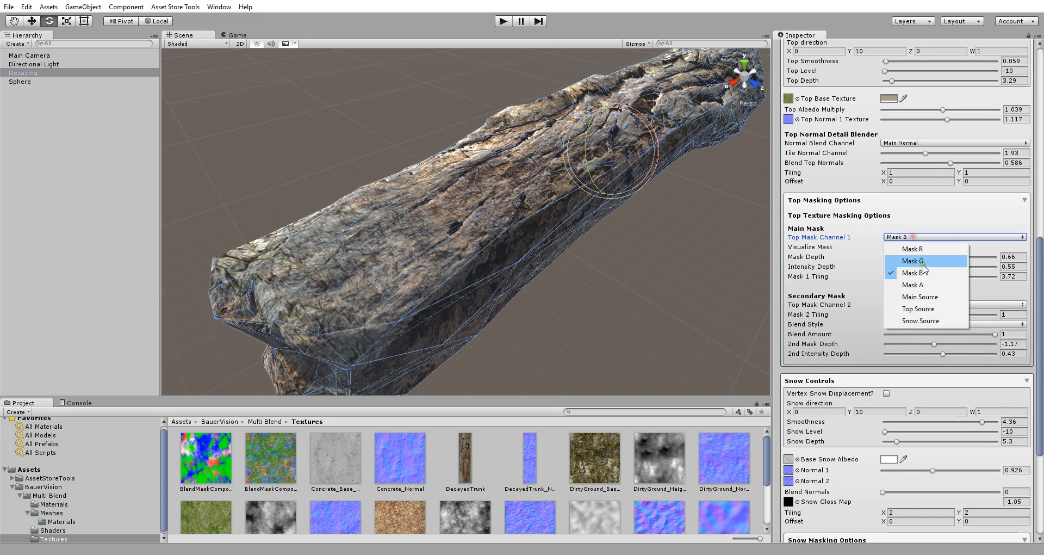
{"action": "left_click", "coordinate": [949, 285]}
{"action": "scroll", "coordinate": [805, 163], "scroll_direction": "up", "scroll_amount": 10}
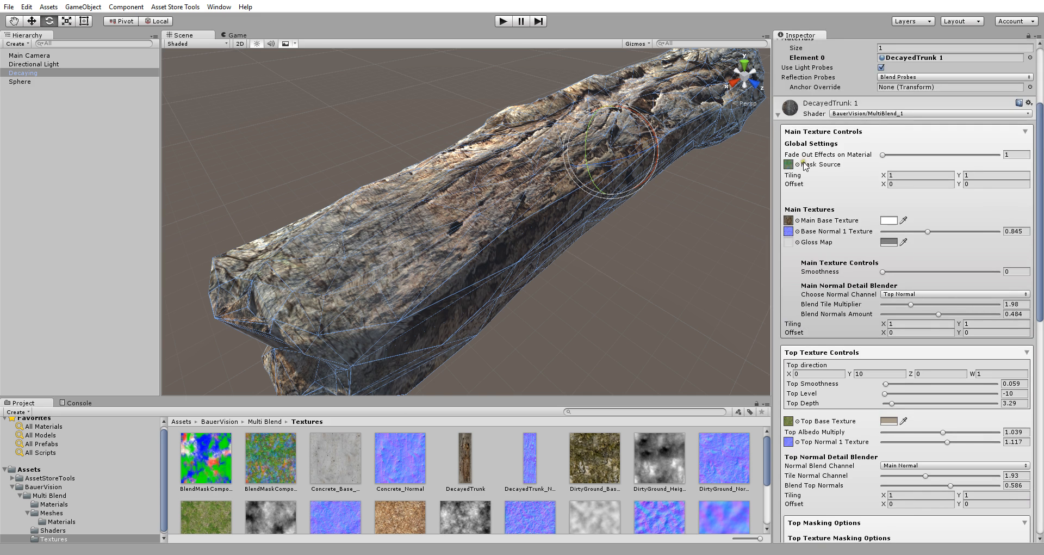
{"action": "left_click_drag", "start_coordinate": [1038, 147], "coordinate": [1040, 265]}
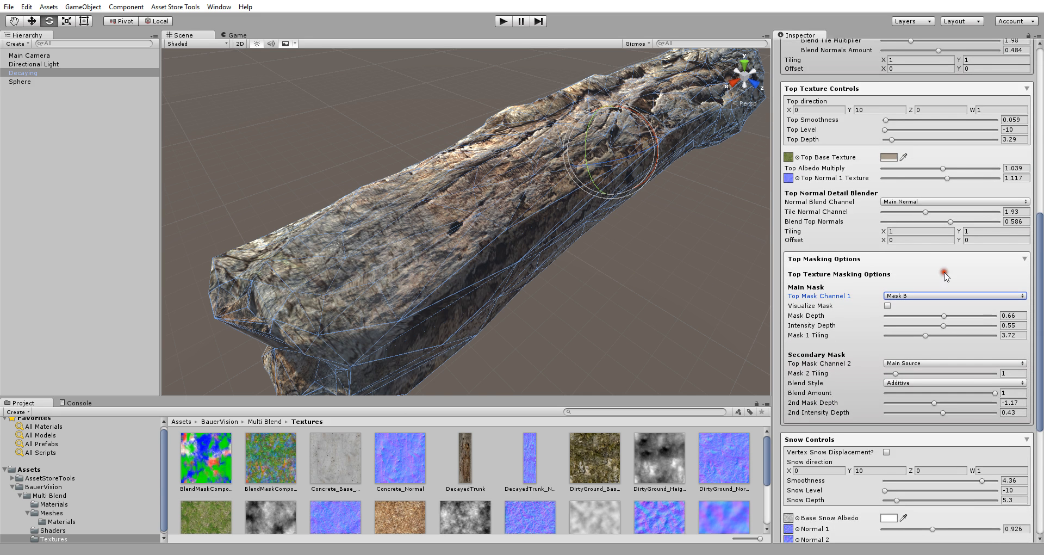
{"action": "left_click_drag", "start_coordinate": [1039, 234], "coordinate": [1040, 149]}
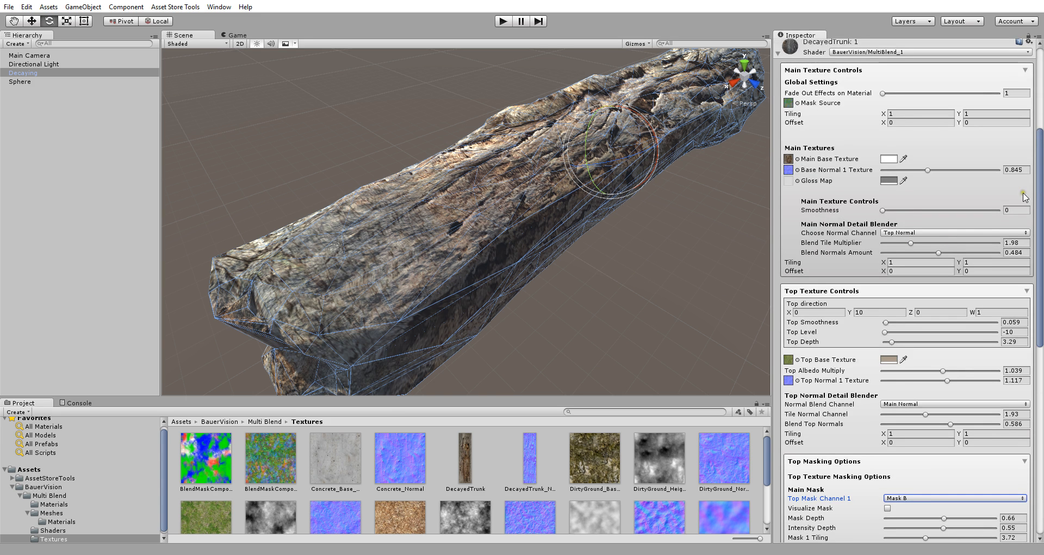
Collapse the Main Texture Controls and raise the Top Level to about -0.84 to cover the log with moss.
{"action": "left_click", "coordinate": [1026, 71]}
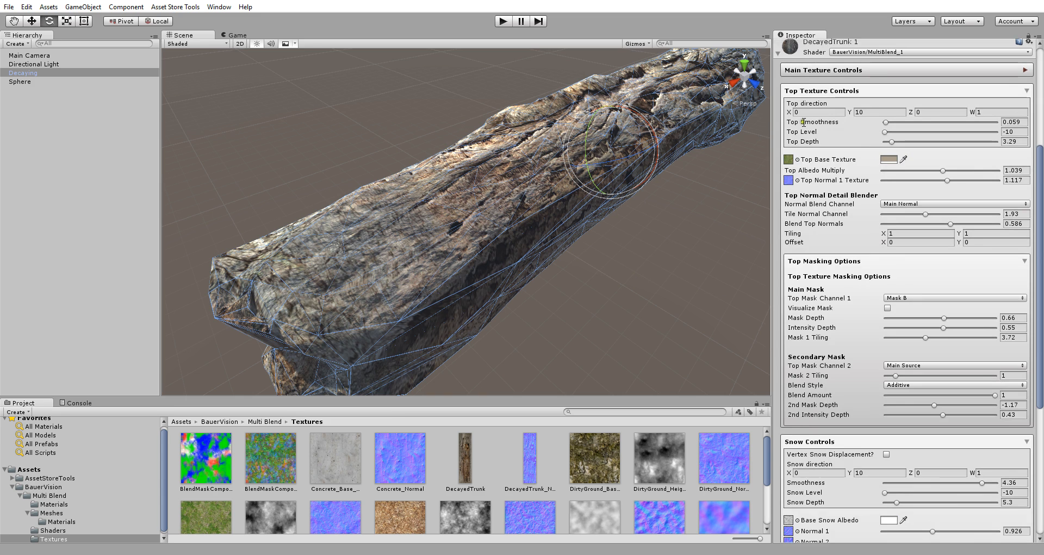
{"action": "middle_click_drag", "start_coordinate": [637, 183], "coordinate": [587, 235]}
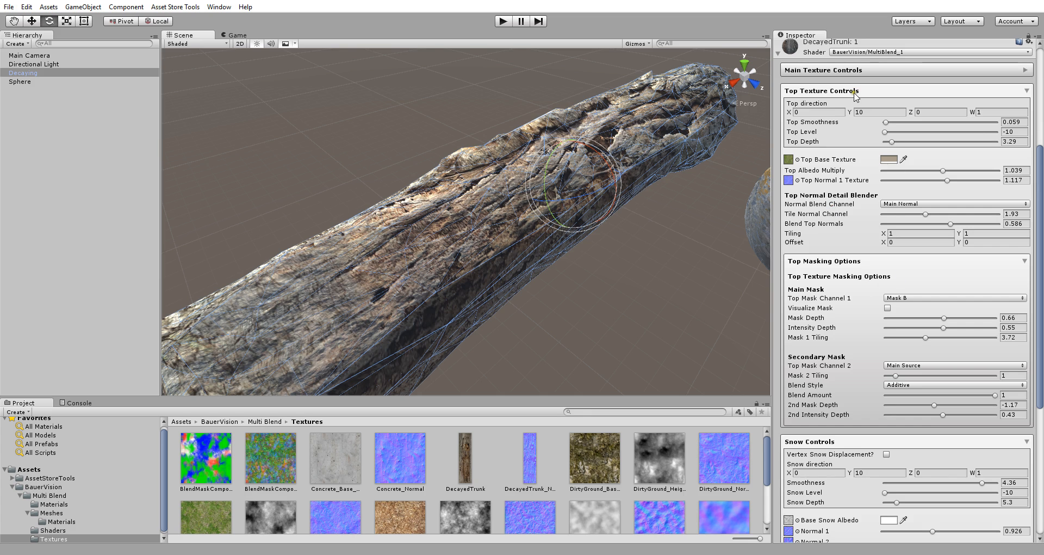
{"action": "left_click_drag", "start_coordinate": [886, 132], "coordinate": [935, 140]}
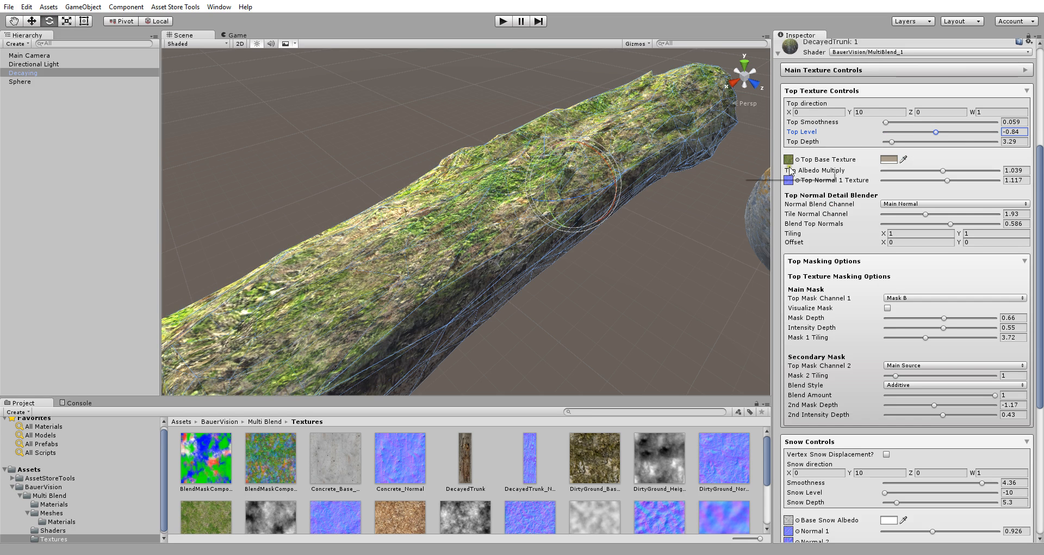
Try a Top direction of about X -31.2, Y -34.59 and Z -19.88 to move the moss around the log.
{"action": "left_click", "coordinate": [811, 111]}
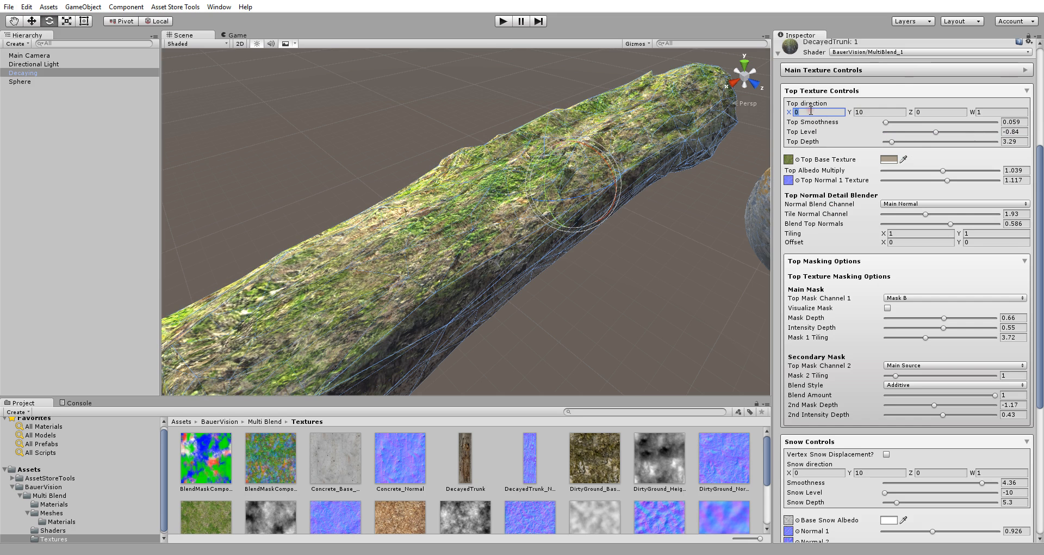
{"action": "left_click_drag", "start_coordinate": [791, 113], "coordinate": [226, 104]}
{"action": "left_click_drag", "start_coordinate": [486, 276], "coordinate": [566, 180], "text": "alt"}
{"action": "left_click_drag", "start_coordinate": [910, 112], "coordinate": [564, 117]}
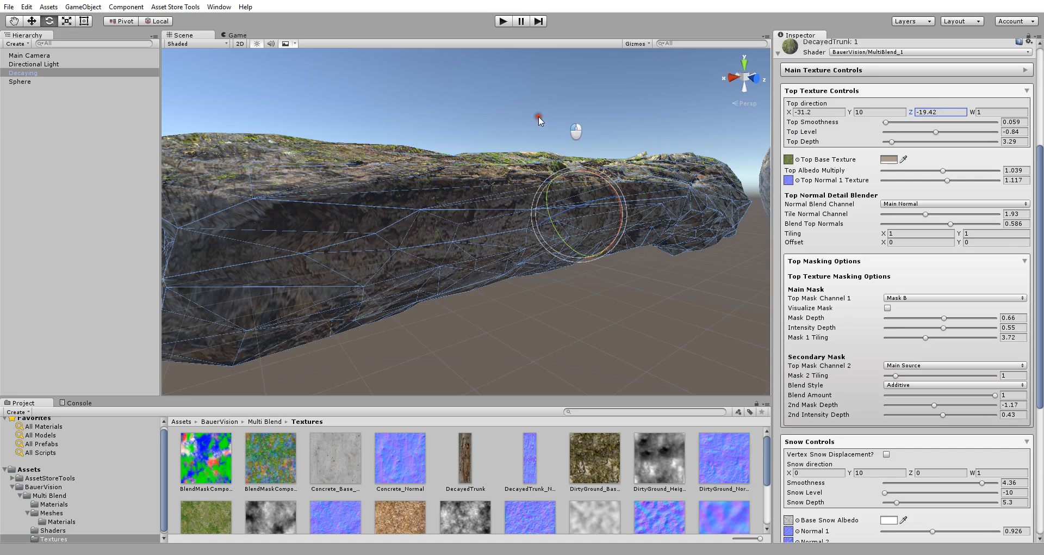
{"action": "left_click_drag", "start_coordinate": [536, 284], "coordinate": [839, 231], "text": "alt"}
{"action": "left_click_drag", "start_coordinate": [850, 112], "coordinate": [76, 122]}
{"action": "left_click_drag", "start_coordinate": [234, 196], "coordinate": [622, 336], "text": "alt"}
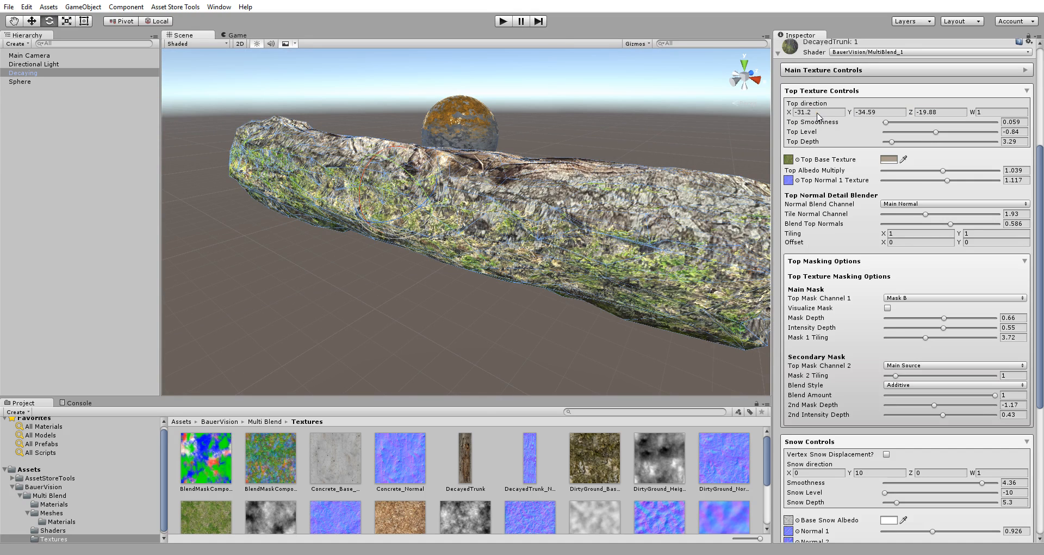
Undo the Top direction edits and the last Top Level change.
{"action": "key", "text": "ctrl+z"}
{"action": "key", "text": "ctrl+z"}
{"action": "key", "text": "ctrl+z"}
{"action": "key", "text": "ctrl+z"}
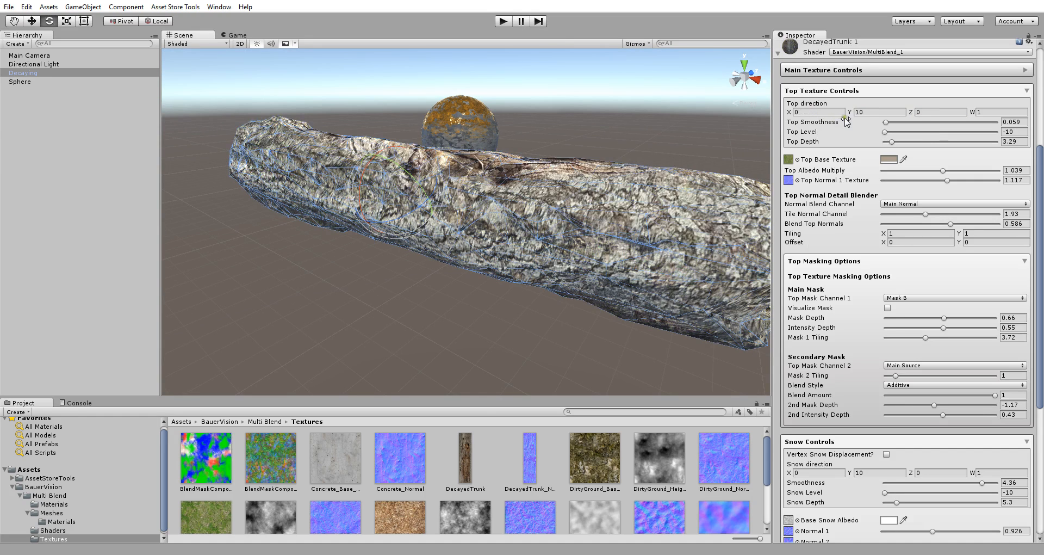
Raise the Top Level to about -1.23 so moss covers the top of the log.
{"action": "left_click_drag", "start_coordinate": [604, 234], "coordinate": [310, 289], "text": "alt"}
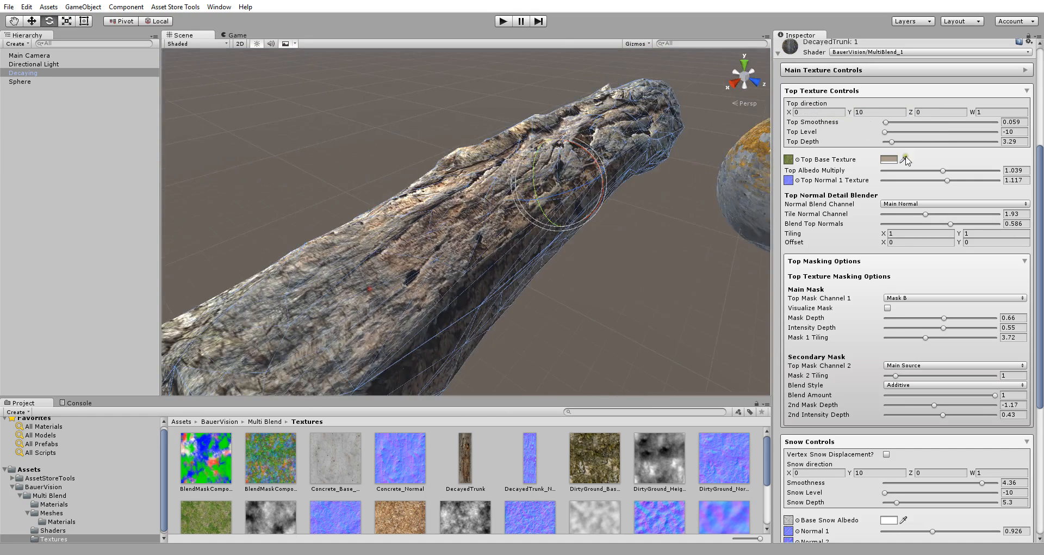
{"action": "left_click_drag", "start_coordinate": [885, 134], "coordinate": [934, 135]}
{"action": "left_click_drag", "start_coordinate": [544, 234], "coordinate": [702, 294], "text": "alt"}
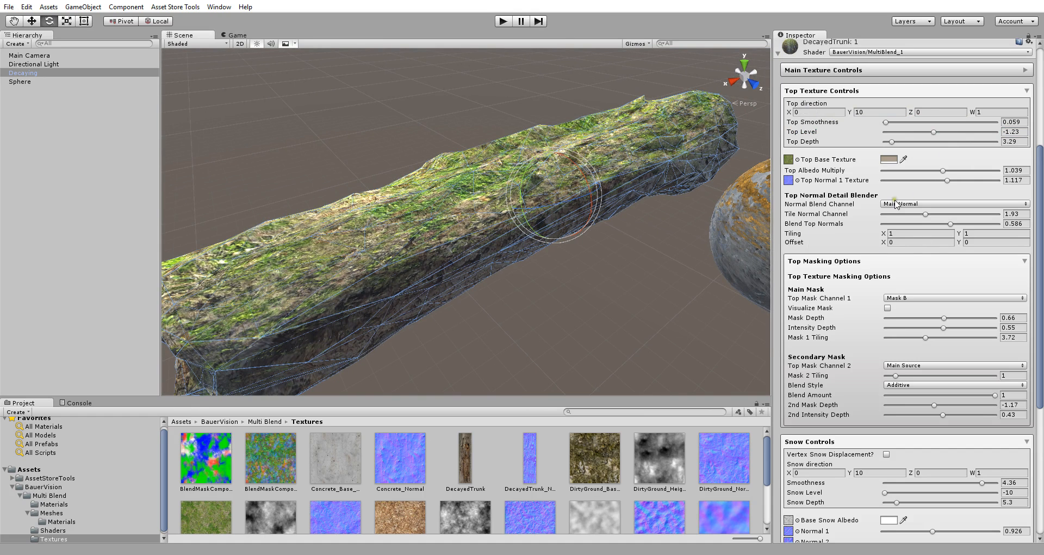
Set the Top Normal Detail Blender to Snow Normal 1, with Tile Normal Channel about 3.61 and Blend Top Normals about 0.614.
{"action": "scroll", "coordinate": [458, 218], "scroll_direction": "up", "scroll_amount": 3}
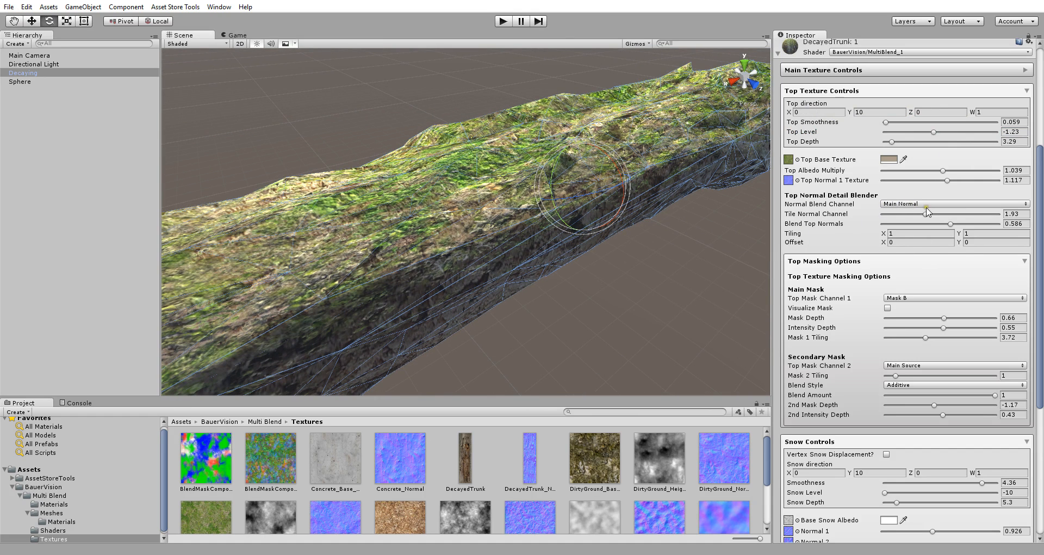
{"action": "left_click", "coordinate": [926, 204]}
{"action": "left_click", "coordinate": [933, 240]}
{"action": "mouse_move", "coordinate": [926, 214]}
{"action": "left_mouse_down"}
{"action": "mouse_move", "coordinate": [966, 215]}
{"action": "mouse_move", "coordinate": [913, 228]}
{"action": "mouse_move", "coordinate": [955, 235]}
{"action": "left_mouse_up"}
Set the Top Level to about -1.04 and darken the moss with a Top Albedo Multiply of about 0.415.
{"action": "mouse_move", "coordinate": [933, 135]}
{"action": "left_mouse_down"}
{"action": "mouse_move", "coordinate": [907, 134]}
{"action": "mouse_move", "coordinate": [945, 134]}
{"action": "mouse_move", "coordinate": [935, 133]}
{"action": "left_mouse_up"}
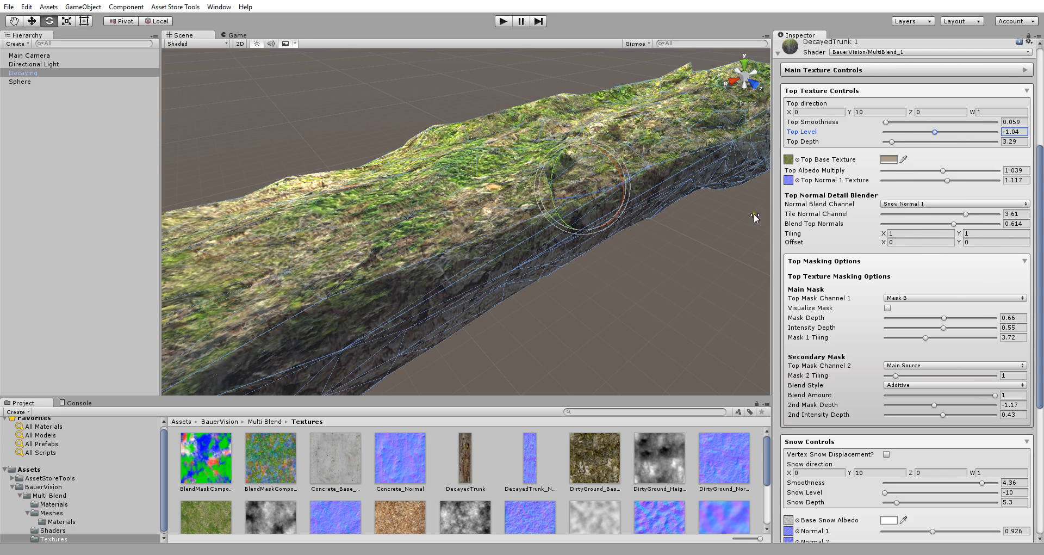
{"action": "mouse_move", "coordinate": [932, 172]}
{"action": "left_mouse_down"}
{"action": "mouse_move", "coordinate": [908, 171]}
{"action": "mouse_move", "coordinate": [955, 171]}
{"action": "mouse_move", "coordinate": [929, 173]}
{"action": "left_mouse_up"}
{"action": "left_click_drag", "start_coordinate": [928, 171], "coordinate": [905, 183]}
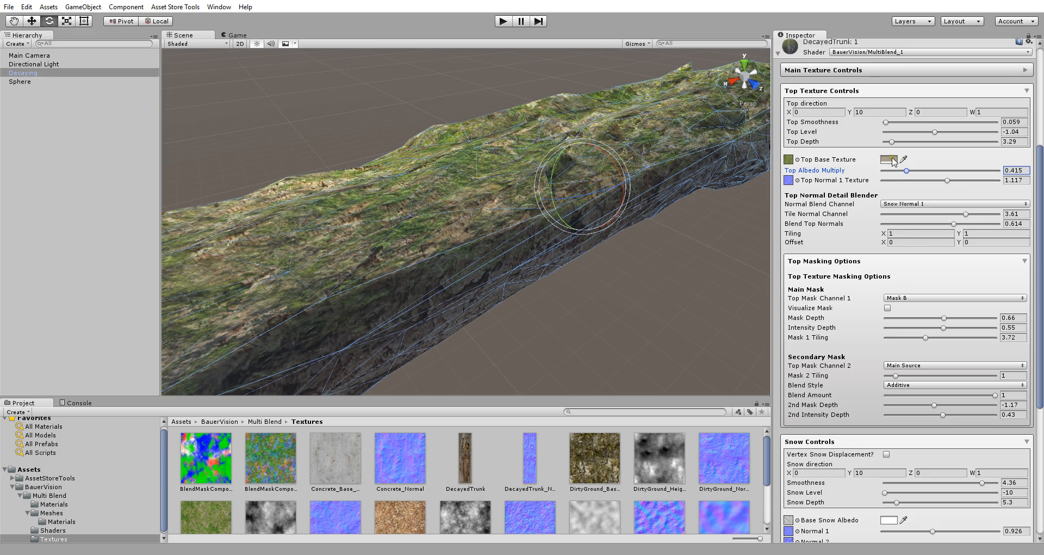
Raise the Top Albedo Multiply to about 0.771 and adjust the Top Base Texture tint to a greyish beige.
{"action": "scroll", "coordinate": [565, 233], "scroll_direction": "down", "scroll_amount": 5}
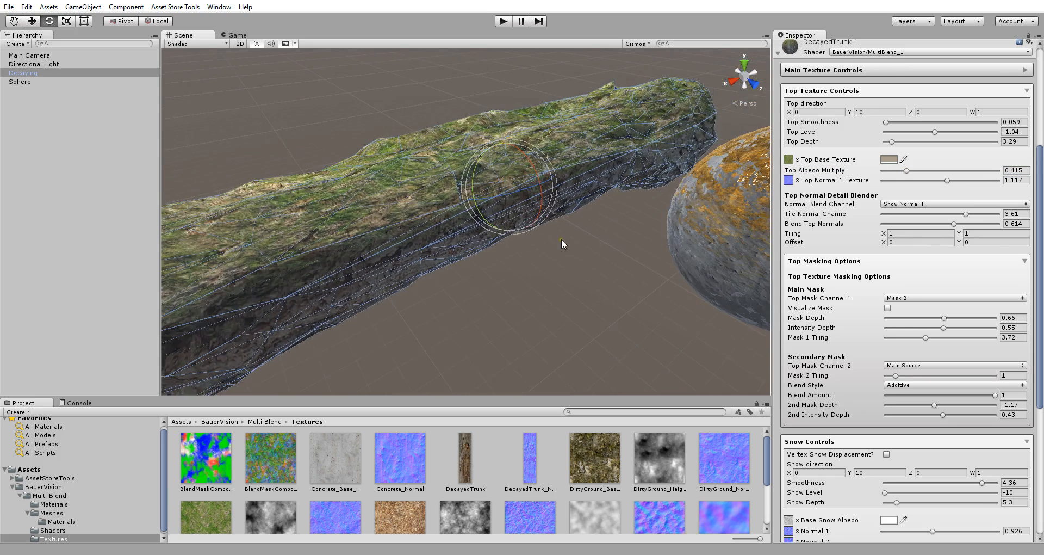
{"action": "mouse_move", "coordinate": [908, 171]}
{"action": "left_mouse_down"}
{"action": "mouse_move", "coordinate": [913, 180]}
{"action": "mouse_move", "coordinate": [966, 180]}
{"action": "mouse_move", "coordinate": [926, 193]}
{"action": "mouse_move", "coordinate": [942, 193]}
{"action": "mouse_move", "coordinate": [926, 172]}
{"action": "left_mouse_up"}
{"action": "left_click", "coordinate": [890, 159]}
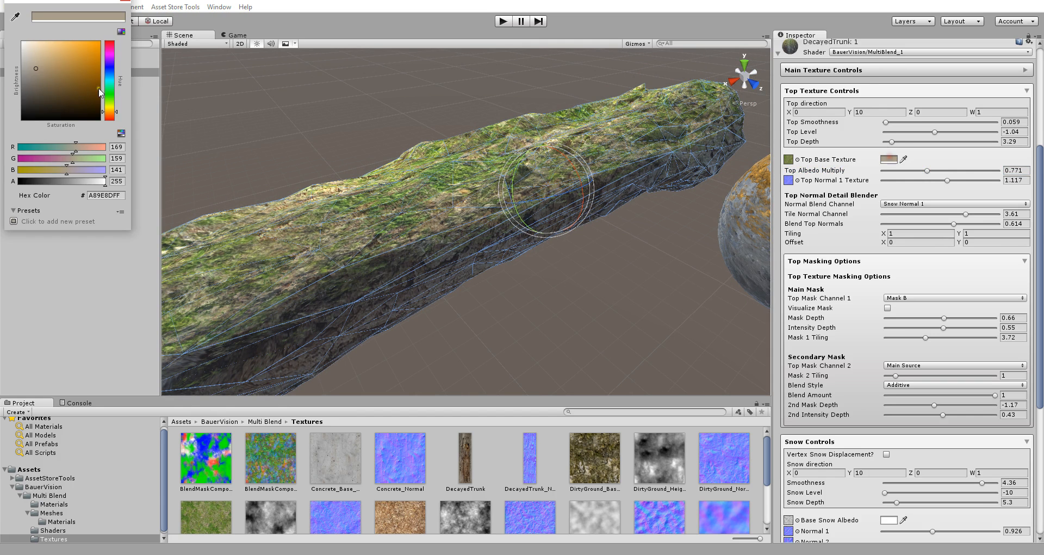
{"action": "left_click", "coordinate": [128, 3]}
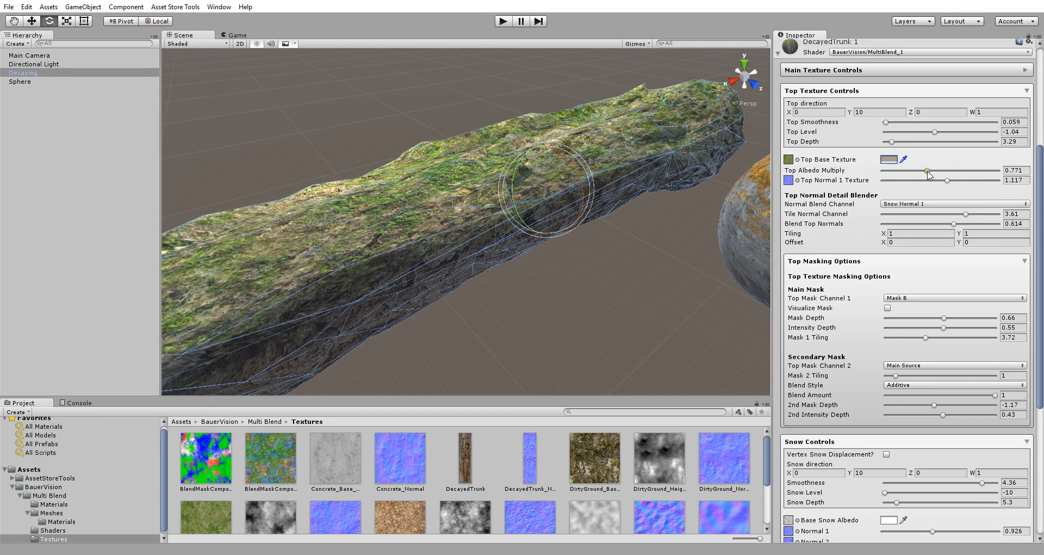
Visualize the top texture's main mask on the log and examine how it is distributed.
{"action": "scroll", "coordinate": [986, 206], "scroll_direction": "down", "scroll_amount": 3}
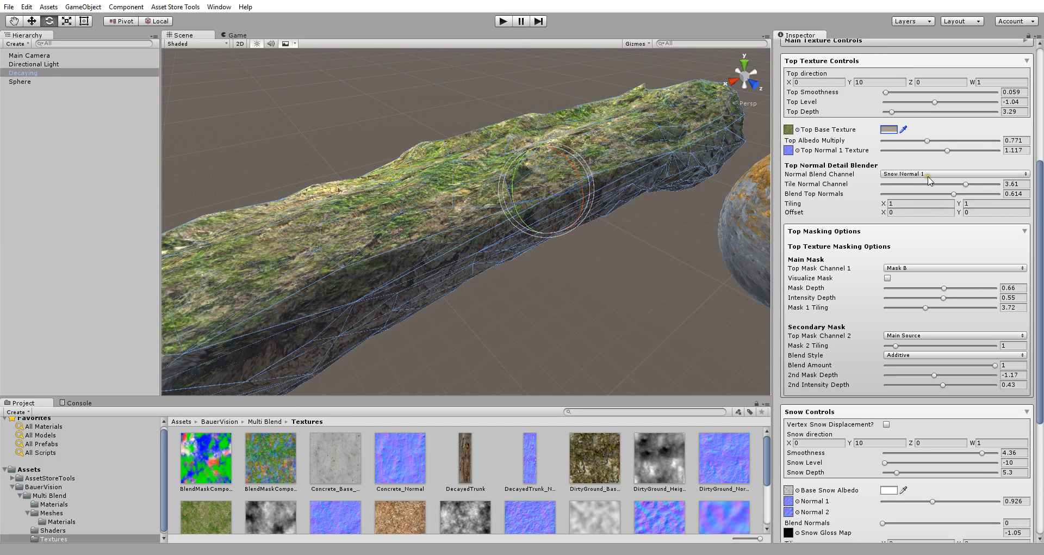
{"action": "scroll", "coordinate": [834, 217], "scroll_direction": "down", "scroll_amount": 3}
{"action": "left_click_drag", "start_coordinate": [587, 232], "coordinate": [626, 247], "text": "alt"}
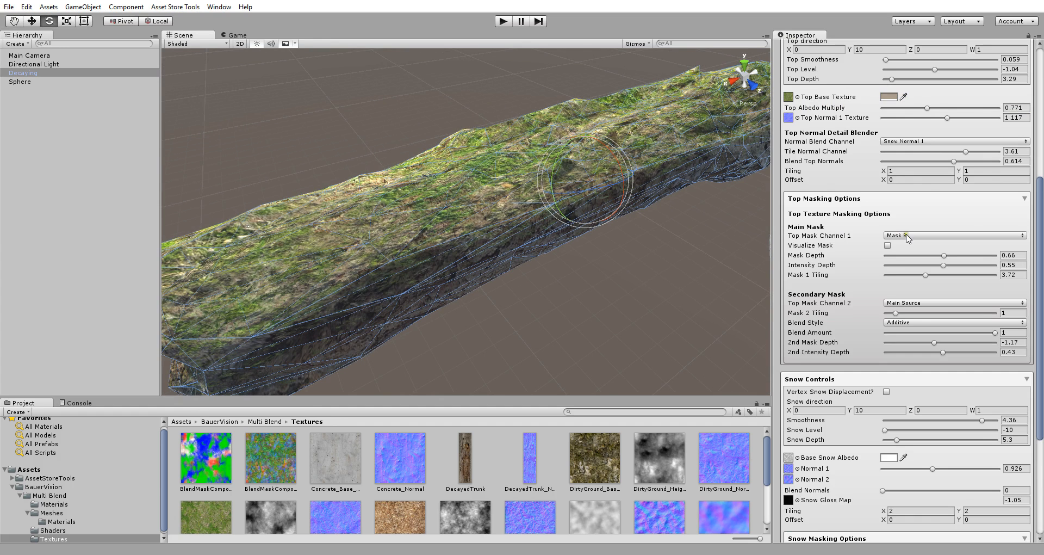
{"action": "left_click", "coordinate": [887, 245]}
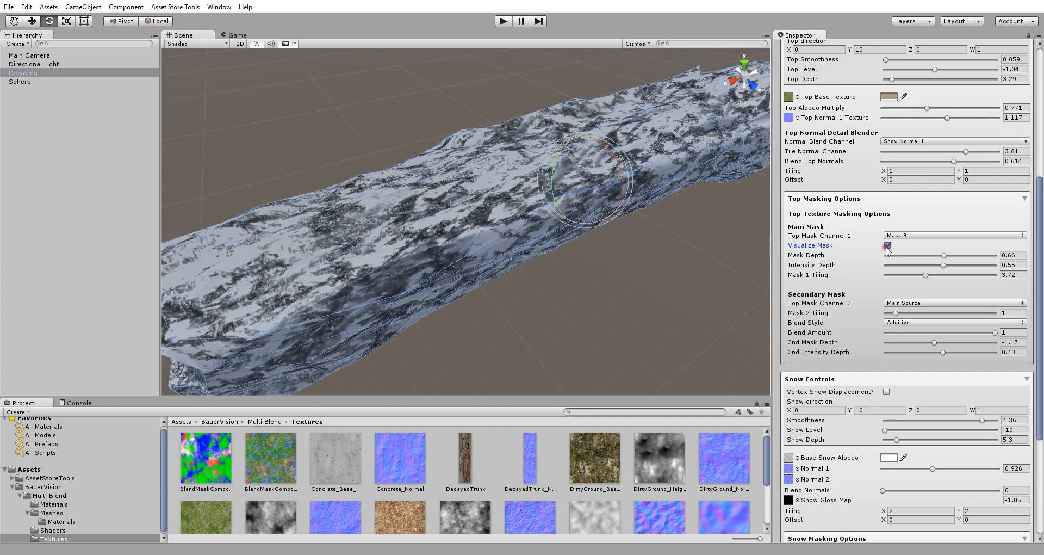
{"action": "left_click_drag", "start_coordinate": [484, 277], "coordinate": [521, 272], "text": "alt"}
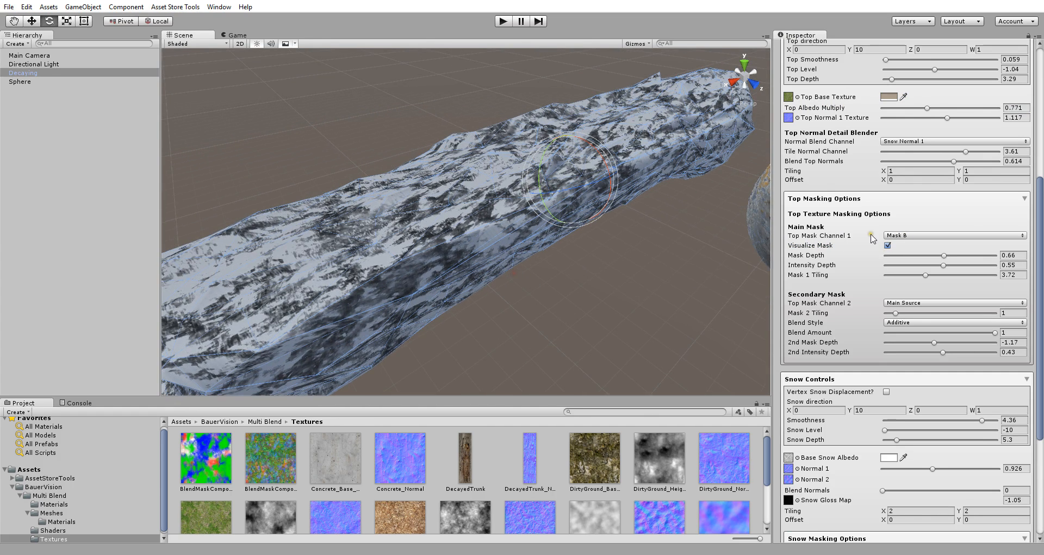
Set Top Mask Channel 1 to Mask R and Top Mask Channel 2 to Mask B.
{"action": "left_click", "coordinate": [911, 236]}
{"action": "left_click", "coordinate": [915, 243]}
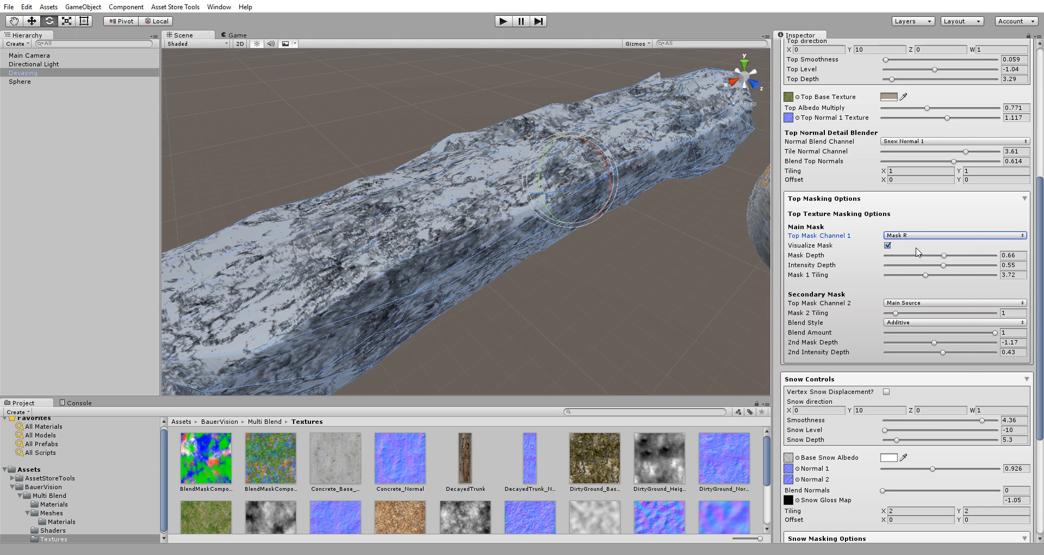
{"action": "left_click", "coordinate": [923, 303]}
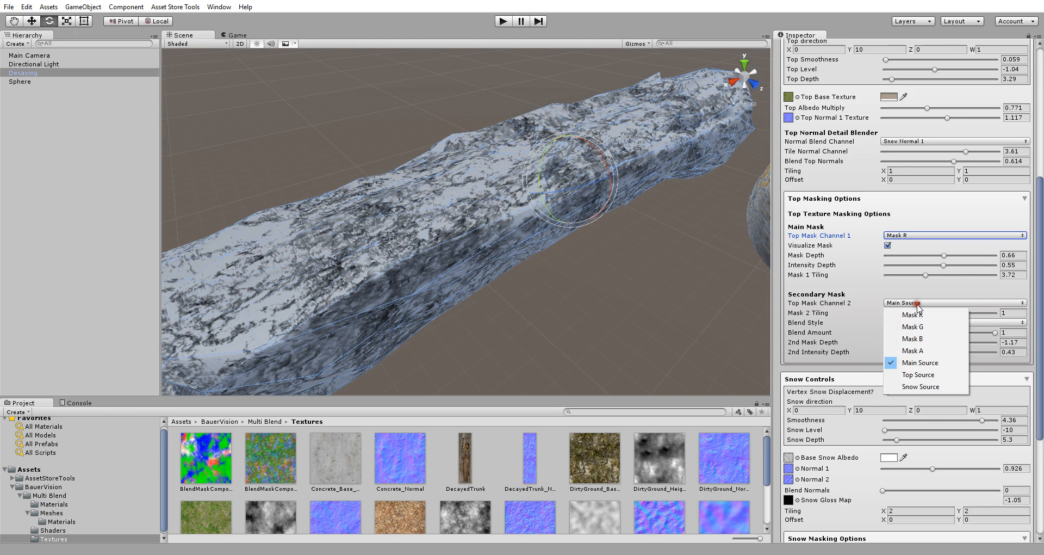
{"action": "left_click", "coordinate": [923, 345]}
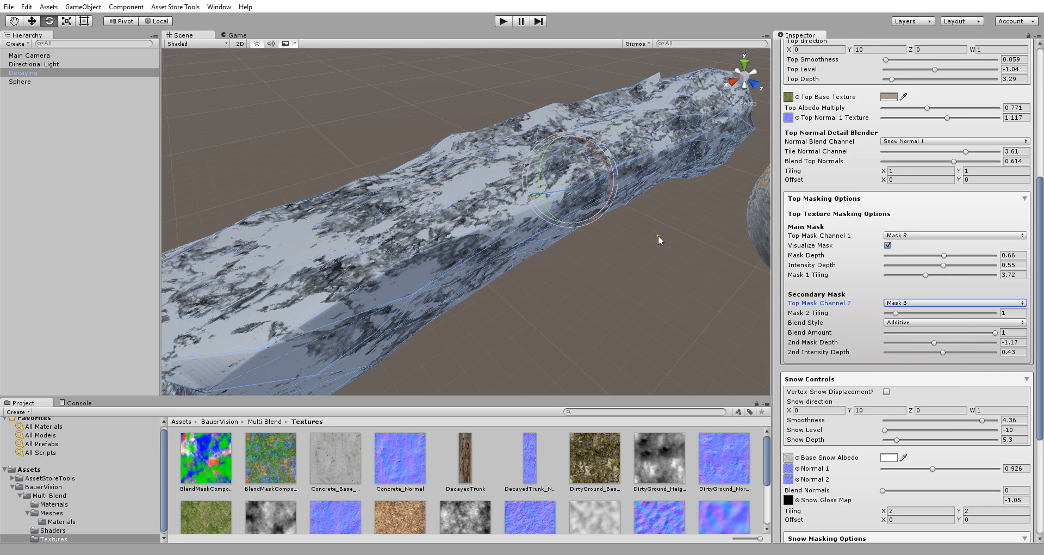
Set Mask 2 Tiling to about 0.46 and the main mask to a Mask Depth of about 2.26 and Intensity Depth of about 0.66.
{"action": "left_click_drag", "start_coordinate": [951, 258], "coordinate": [948, 267]}
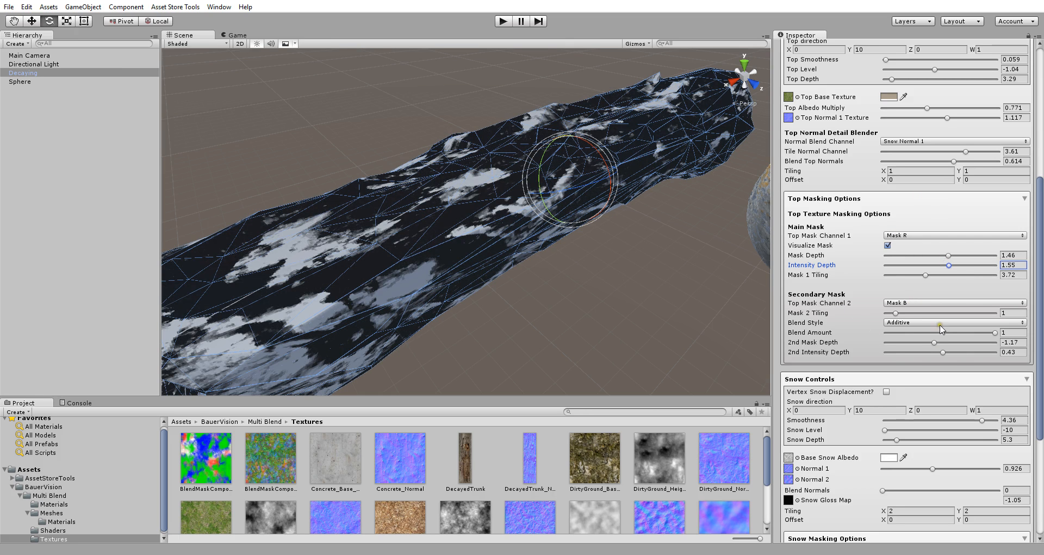
{"action": "left_click_drag", "start_coordinate": [900, 317], "coordinate": [892, 314]}
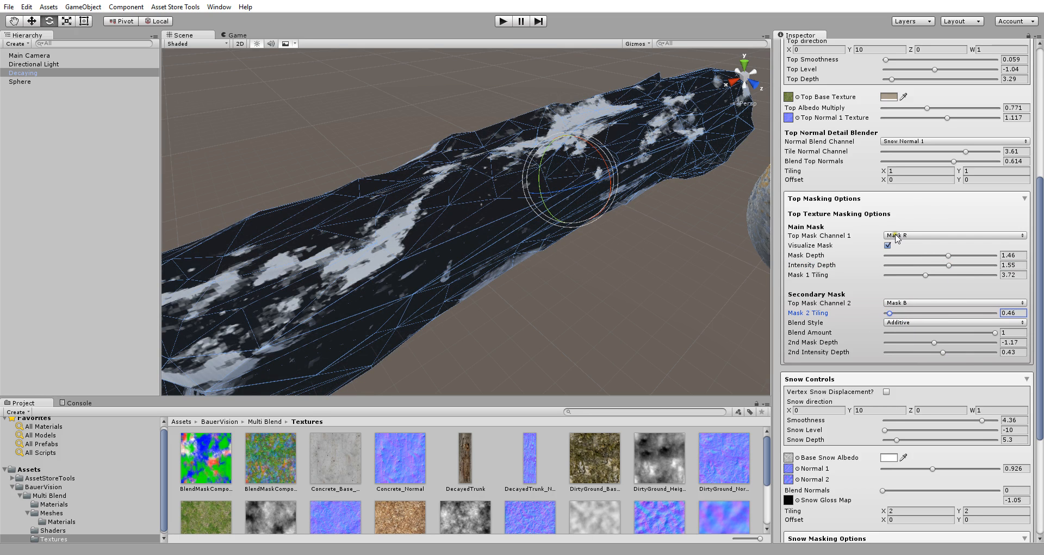
{"action": "mouse_move", "coordinate": [950, 265]}
{"action": "left_mouse_down"}
{"action": "mouse_move", "coordinate": [963, 254]}
{"action": "mouse_move", "coordinate": [863, 255]}
{"action": "mouse_move", "coordinate": [953, 259]}
{"action": "left_mouse_up"}
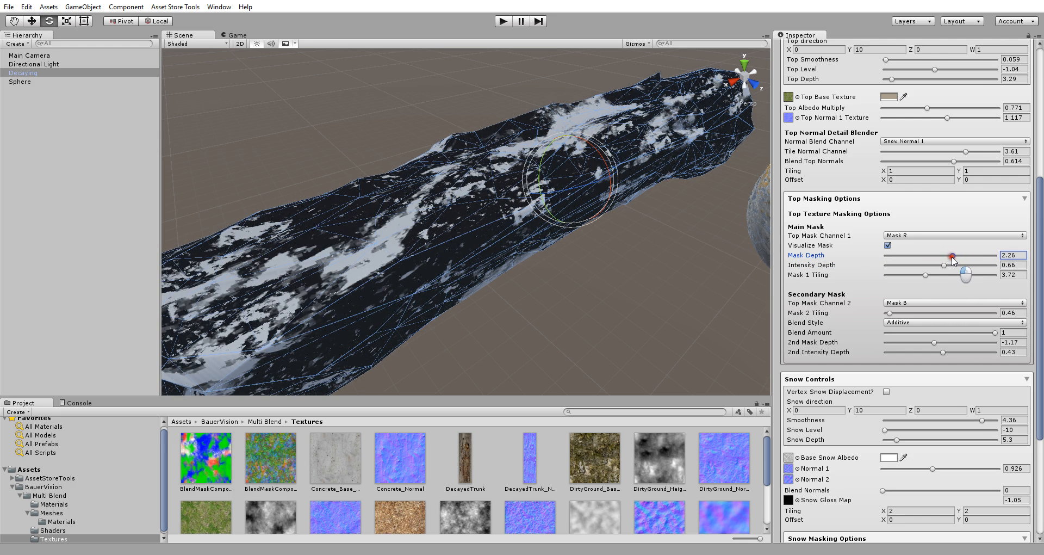
Compare the log with and without the mask visualization, lowering the main Intensity Depth to about 0.36.
{"action": "left_click", "coordinate": [888, 246]}
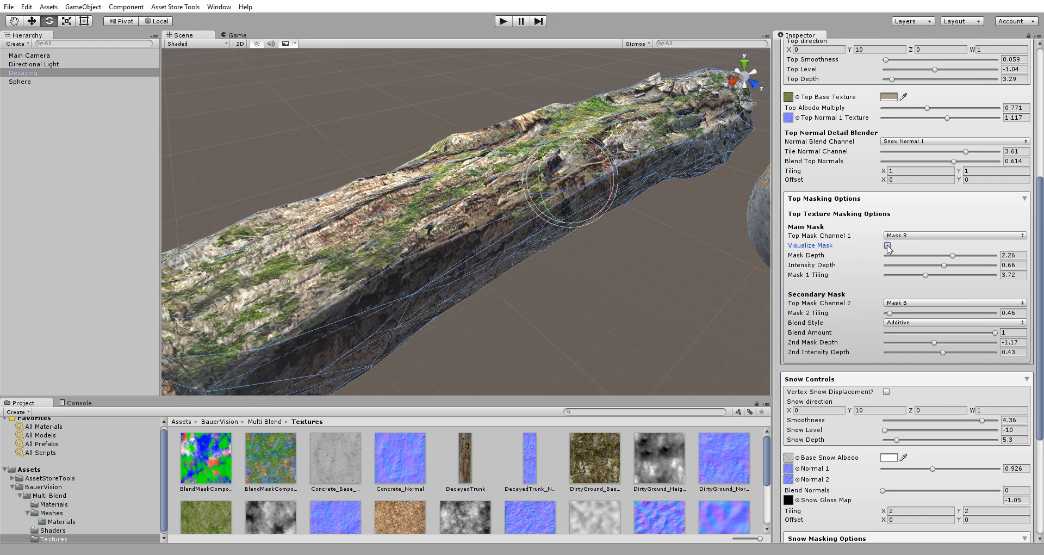
{"action": "left_click", "coordinate": [888, 246]}
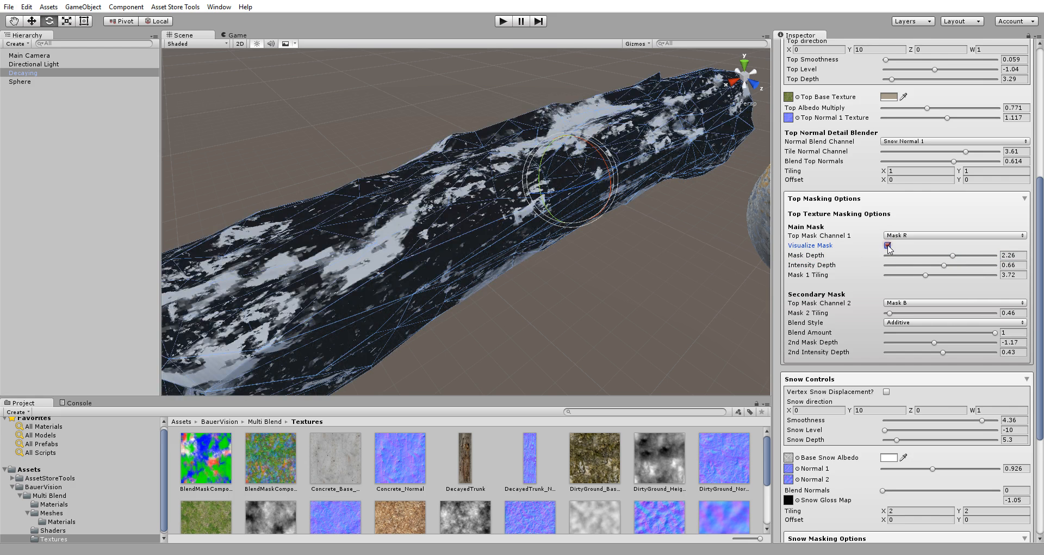
{"action": "left_click_drag", "start_coordinate": [945, 269], "coordinate": [944, 268]}
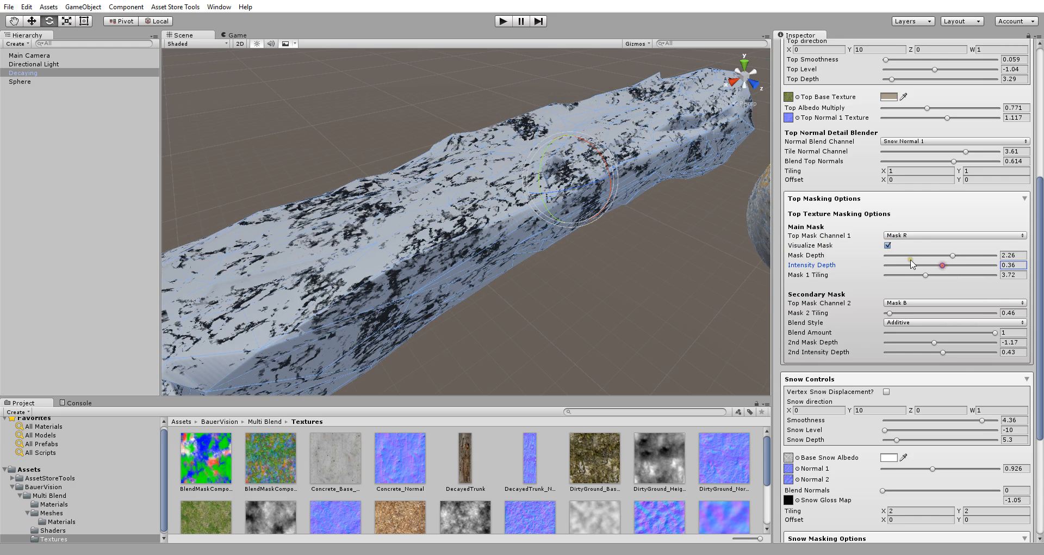
{"action": "left_click", "coordinate": [888, 246]}
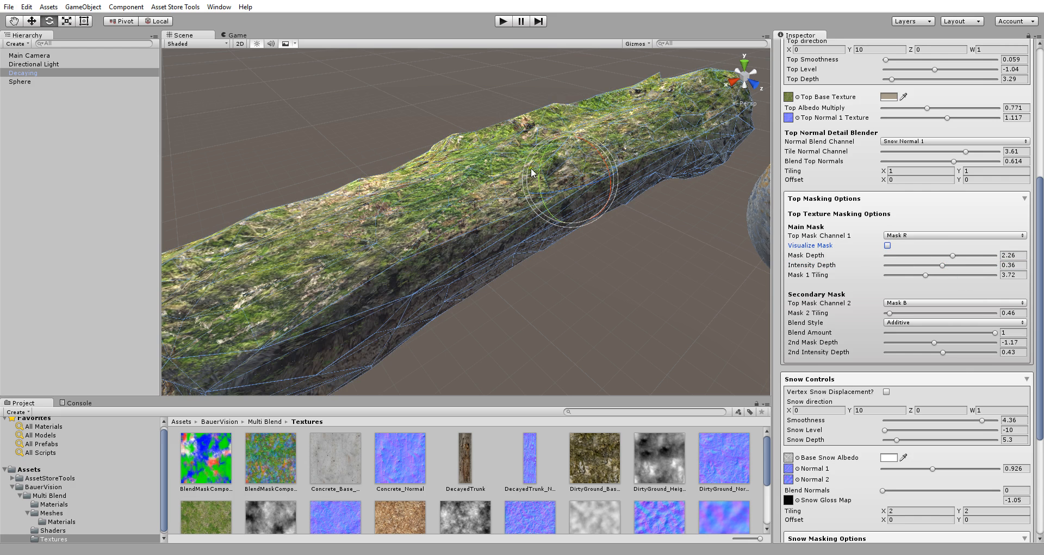
Set Mask Depth to about 1.27, Intensity Depth to about 0.66 and Mask 1 Tiling to about 3.87, with Mask 2 Tiling about 0.46.
{"action": "mouse_move", "coordinate": [945, 268]}
{"action": "left_mouse_down"}
{"action": "mouse_move", "coordinate": [953, 255]}
{"action": "mouse_move", "coordinate": [928, 275]}
{"action": "left_mouse_up"}
{"action": "left_click", "coordinate": [888, 245]}
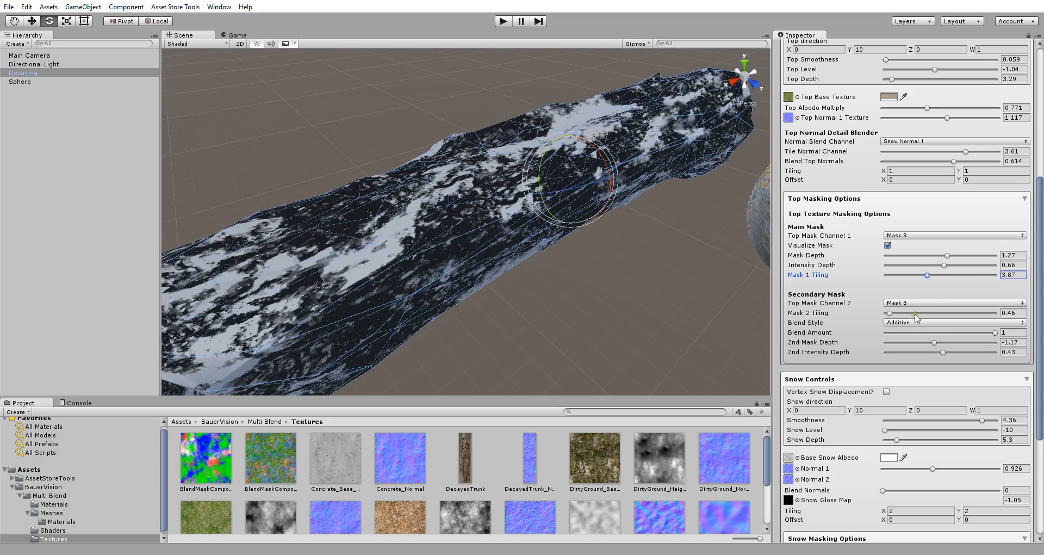
{"action": "left_click_drag", "start_coordinate": [895, 315], "coordinate": [890, 315]}
{"action": "left_click", "coordinate": [888, 246]}
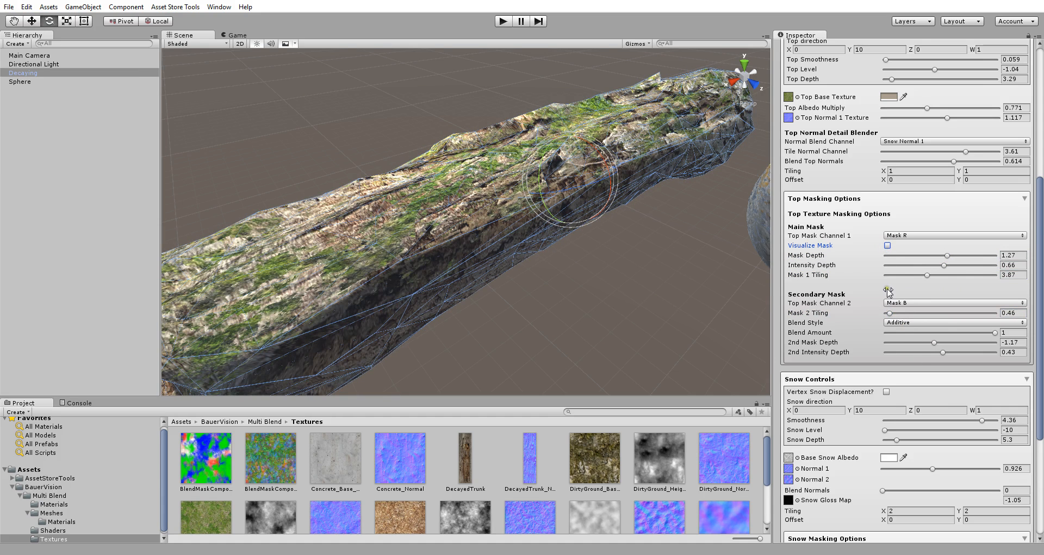
With the mask visualized, alternate the secondary mask's Blend Style between Composite and Edge Blend.
{"action": "left_click", "coordinate": [888, 245]}
{"action": "left_click", "coordinate": [913, 322]}
{"action": "left_click", "coordinate": [924, 347]}
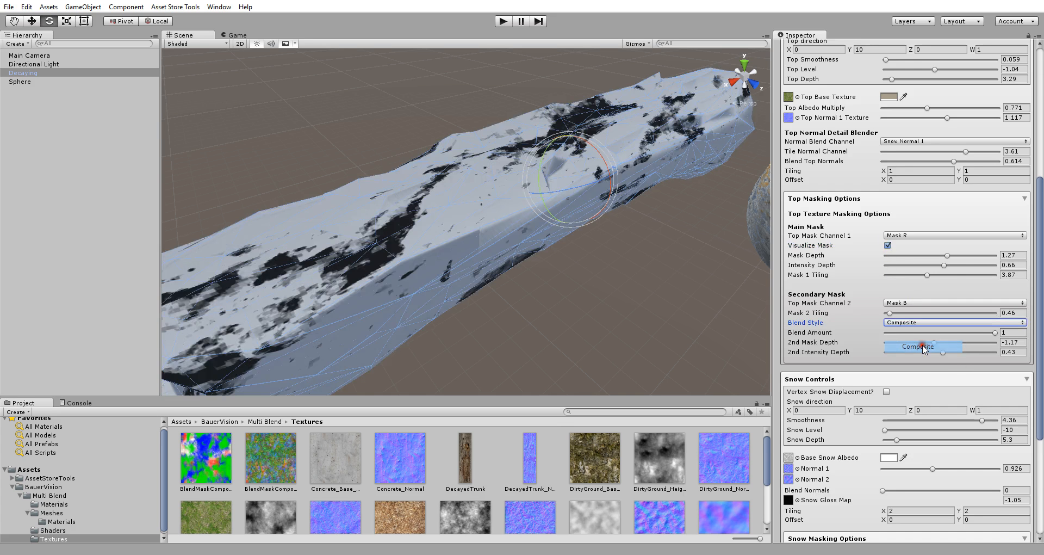
{"action": "left_click", "coordinate": [913, 323]}
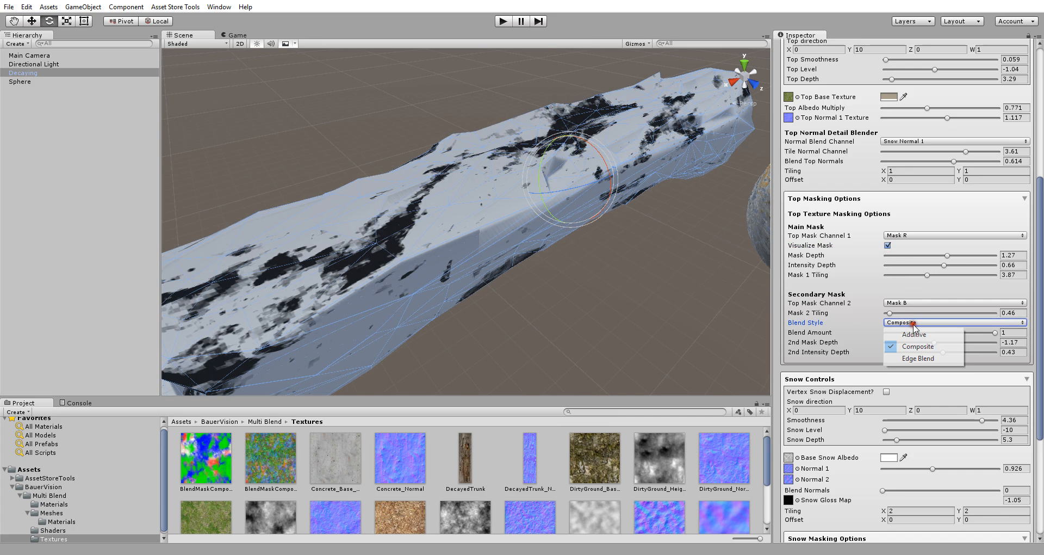
{"action": "left_click", "coordinate": [918, 360]}
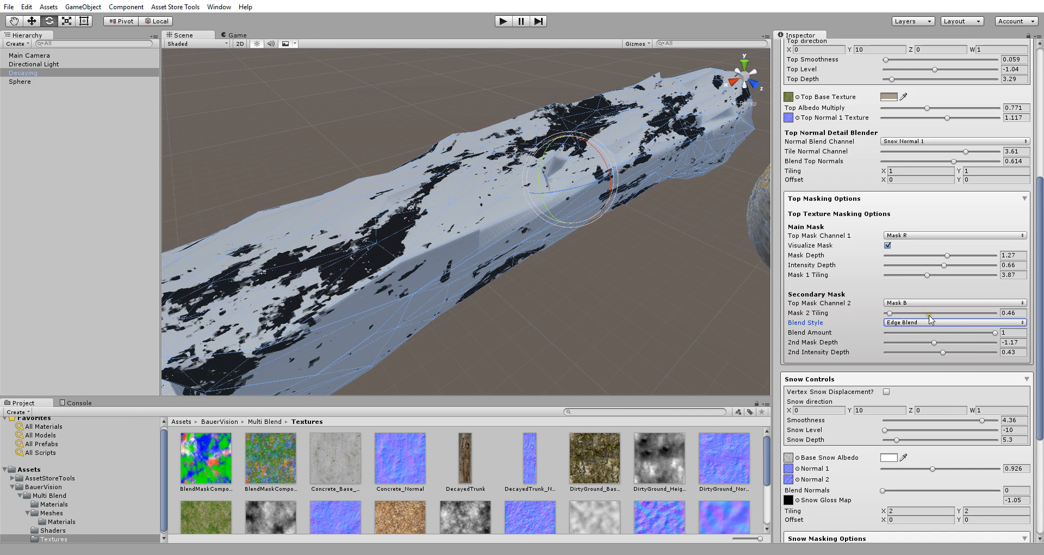
{"action": "left_click", "coordinate": [931, 321]}
{"action": "left_click", "coordinate": [924, 347]}
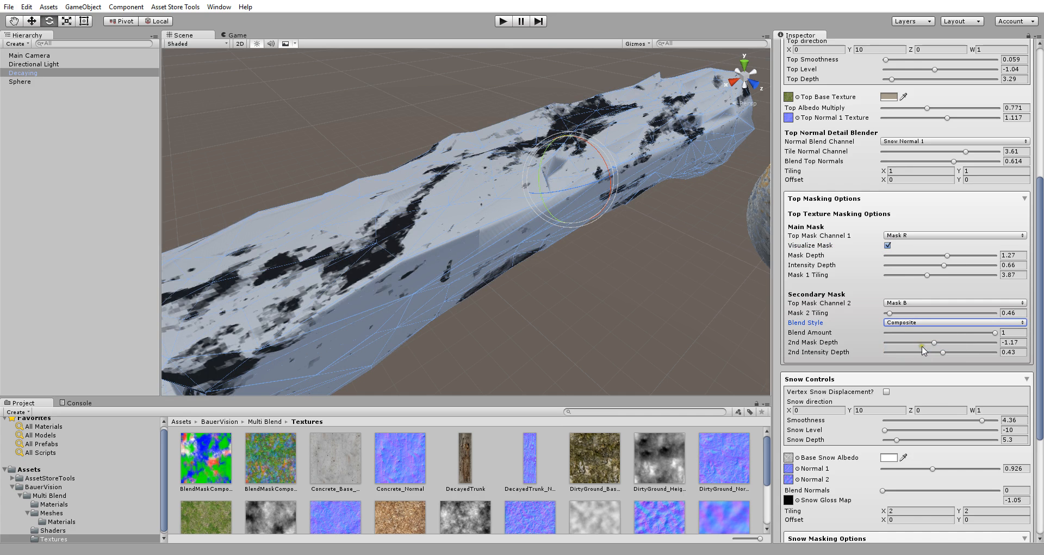
{"action": "left_click", "coordinate": [902, 321]}
{"action": "left_click", "coordinate": [922, 358]}
Set the 2nd Mask Depth to about -1.07, return the Blend Style to Additive and turn off the mask visualization.
{"action": "left_click_drag", "start_coordinate": [935, 343], "coordinate": [929, 347]}
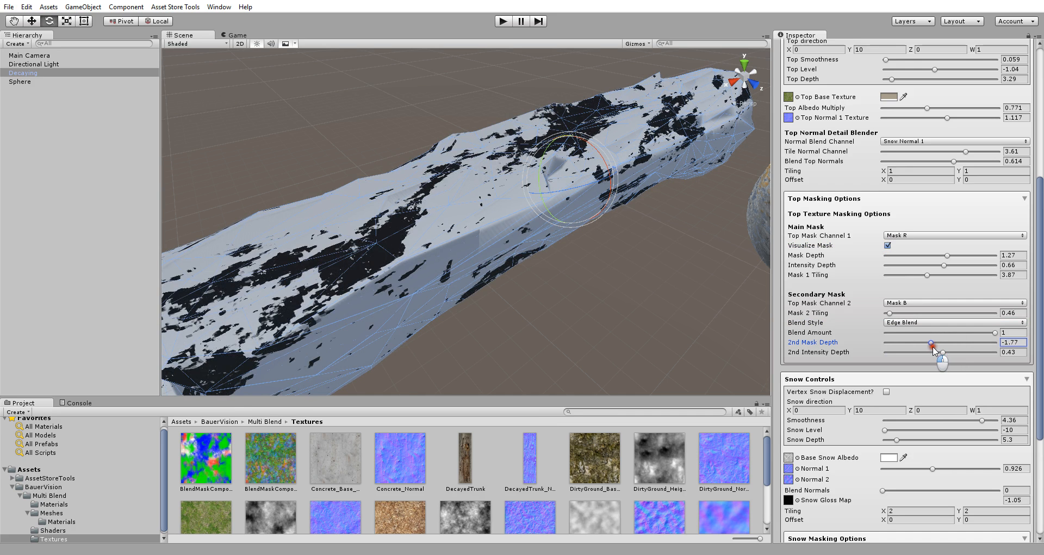
{"action": "left_click", "coordinate": [920, 322]}
{"action": "left_click", "coordinate": [920, 336]}
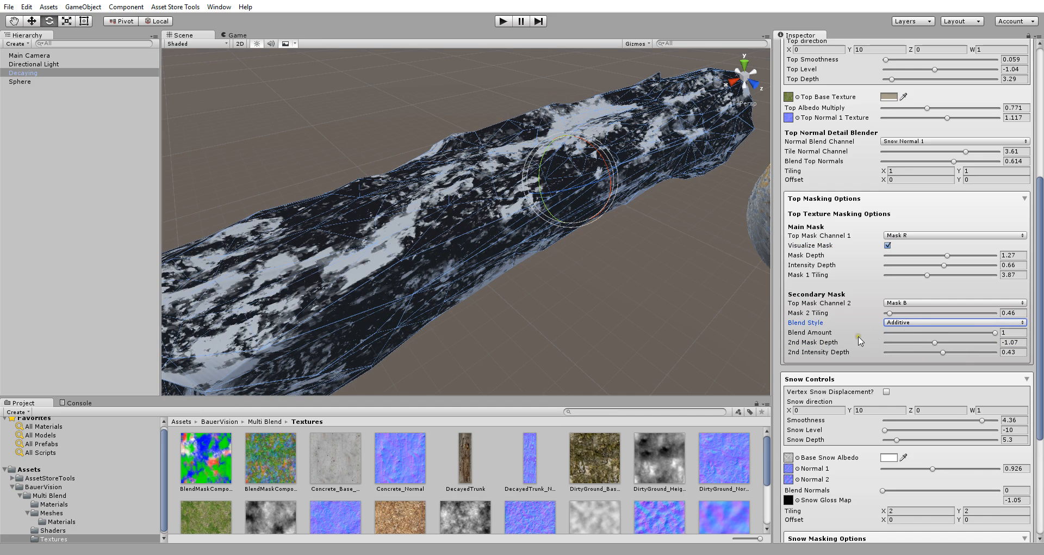
{"action": "left_click", "coordinate": [888, 245]}
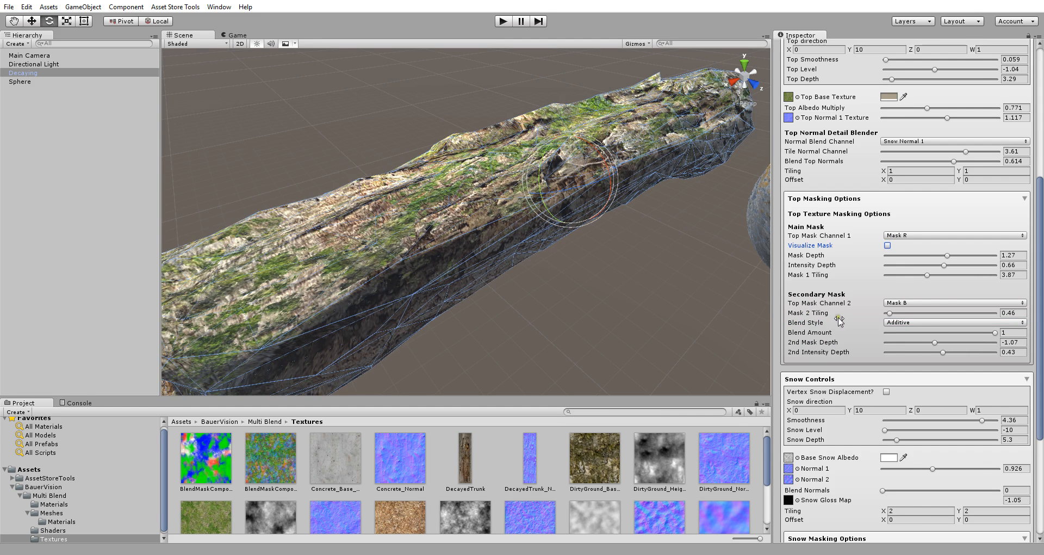
Set Top Mask Channel 2 to Main Source and Top Mask Channel 1 to Mask B.
{"action": "left_click", "coordinate": [908, 308]}
{"action": "left_click", "coordinate": [919, 361]}
{"action": "left_click", "coordinate": [910, 238]}
{"action": "left_click", "coordinate": [918, 271]}
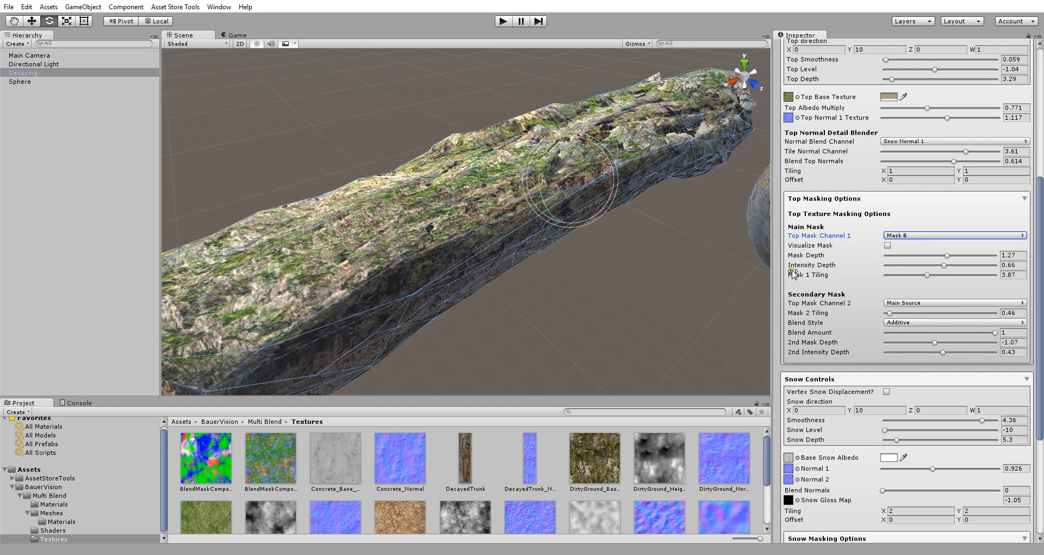
Lower the Top Level to about -2.7 and check the log without its selection outline.
{"action": "scroll", "coordinate": [929, 115], "scroll_direction": "up", "scroll_amount": 2}
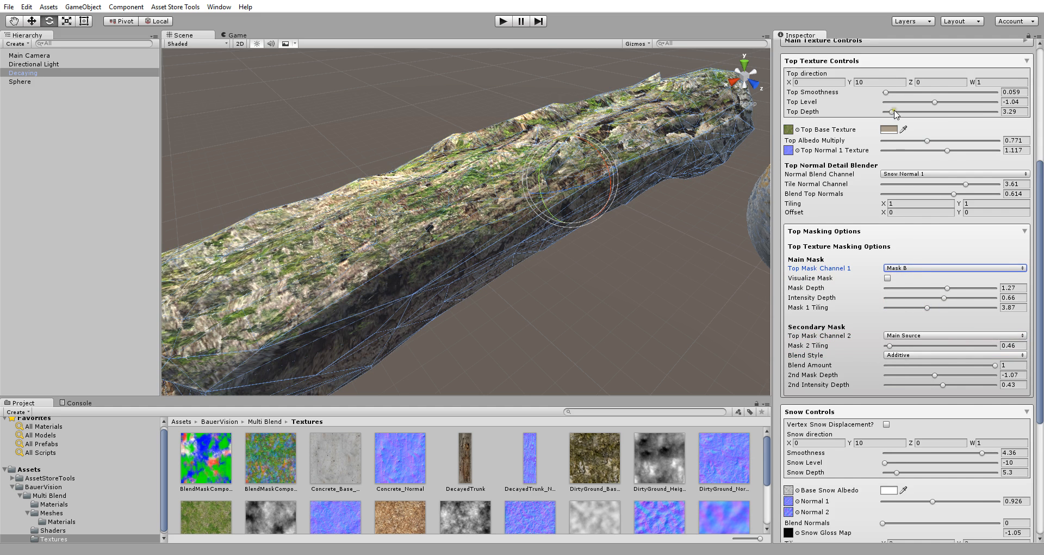
{"action": "mouse_move", "coordinate": [935, 101]}
{"action": "left_mouse_down"}
{"action": "mouse_move", "coordinate": [892, 102]}
{"action": "mouse_move", "coordinate": [945, 103]}
{"action": "mouse_move", "coordinate": [925, 102]}
{"action": "left_mouse_up"}
{"action": "middle_click_drag", "start_coordinate": [637, 210], "coordinate": [607, 277]}
{"action": "left_click", "coordinate": [606, 276]}
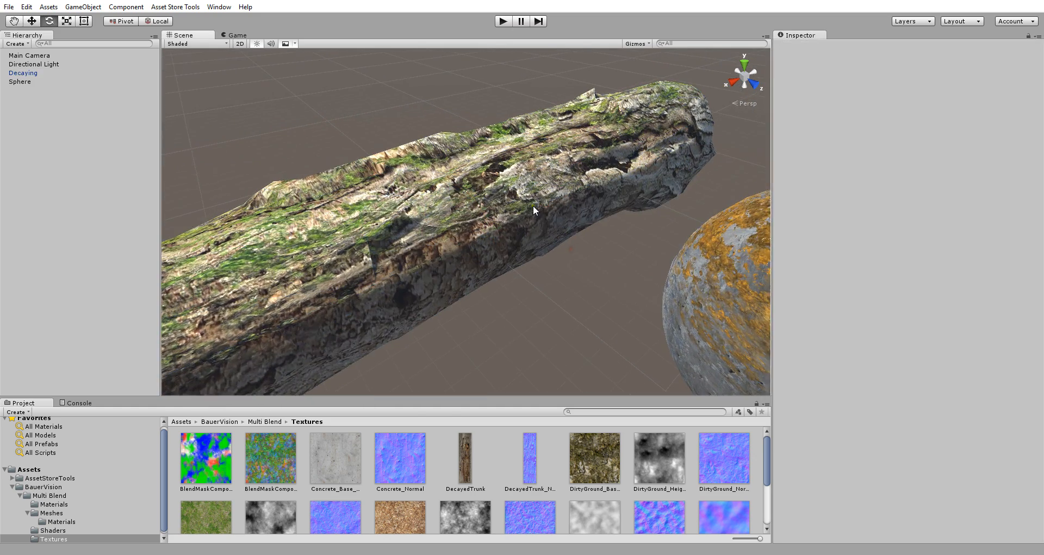
{"action": "key", "text": "ctrl+z"}
Try the Edge Blend style for the secondary mask, then settle on Composite as its Blend Style.
{"action": "scroll", "coordinate": [895, 350], "scroll_direction": "down", "scroll_amount": 6}
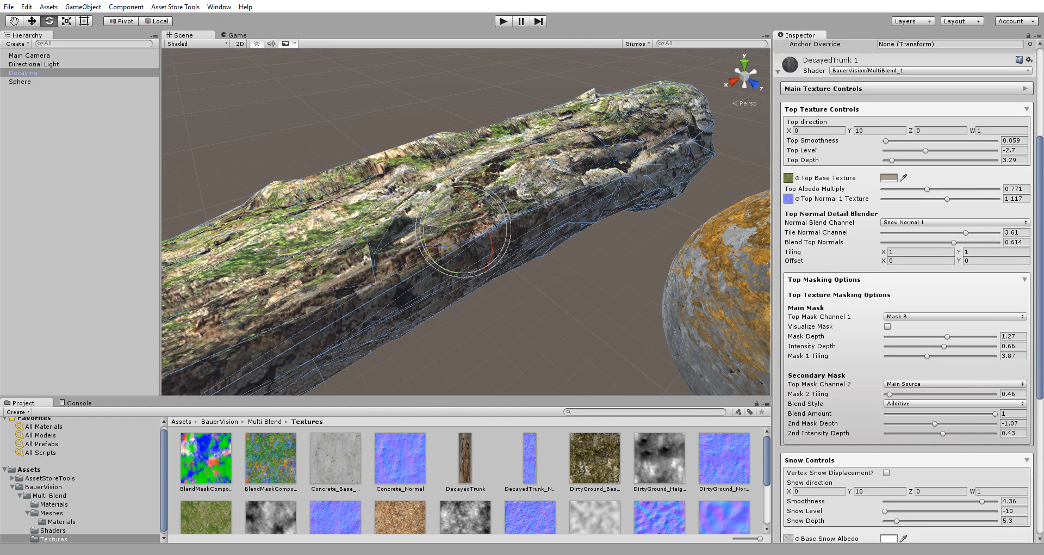
{"action": "left_click", "coordinate": [915, 353]}
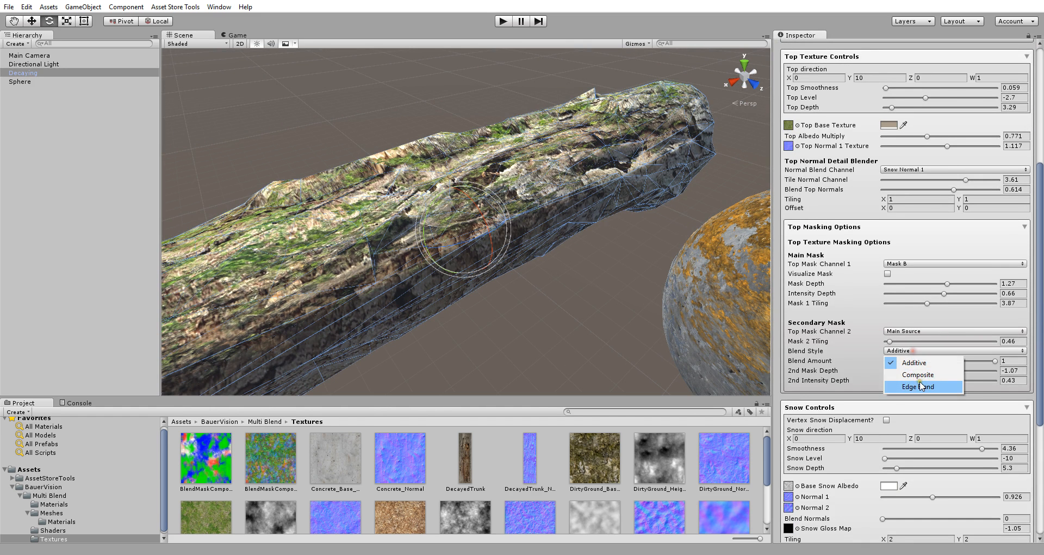
{"action": "left_click", "coordinate": [922, 377]}
{"action": "left_click", "coordinate": [920, 351]}
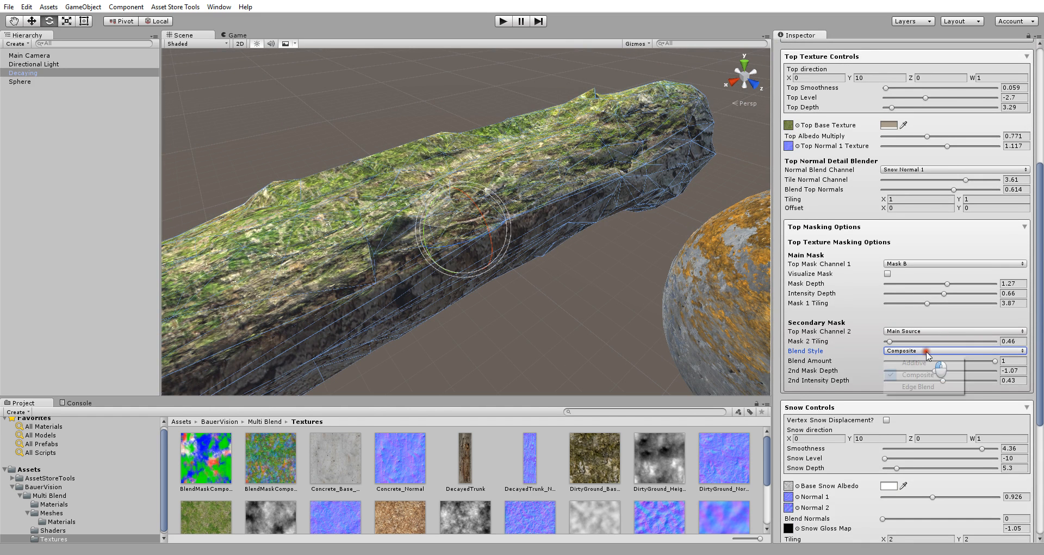
{"action": "left_click", "coordinate": [922, 387]}
{"action": "left_click", "coordinate": [920, 351]}
{"action": "left_click", "coordinate": [921, 375]}
Set the secondary mask's Mask 2 Tiling to about 1.94 and 2nd Mask Depth to about 4.2.
{"action": "left_click_drag", "start_coordinate": [890, 341], "coordinate": [906, 342]}
{"action": "left_click_drag", "start_coordinate": [942, 371], "coordinate": [964, 370]}
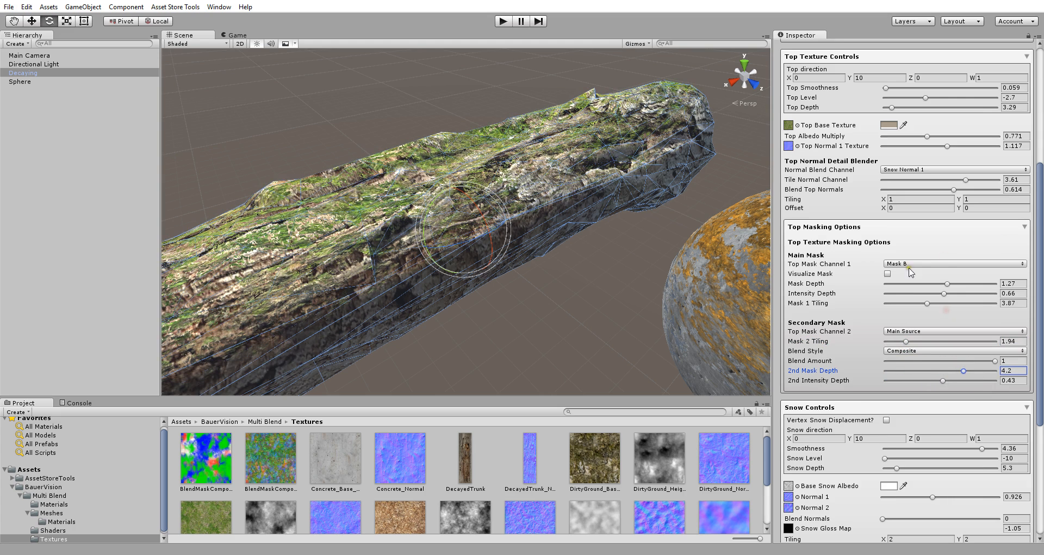
Collapse the Top Masking Options and lower the Top Level to -10 to remove the moss from the log.
{"action": "left_click", "coordinate": [1025, 227]}
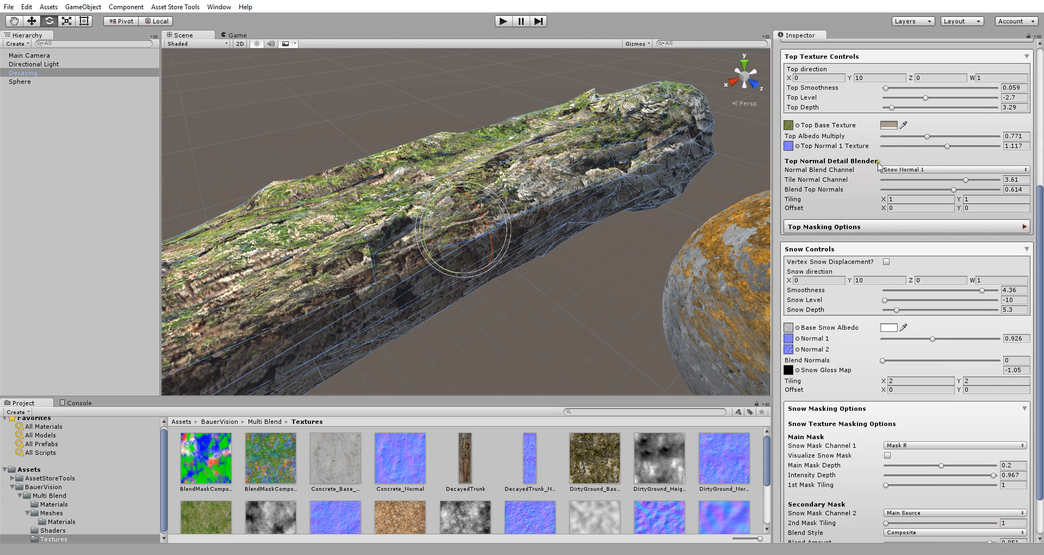
{"action": "left_click_drag", "start_coordinate": [925, 99], "coordinate": [915, 109]}
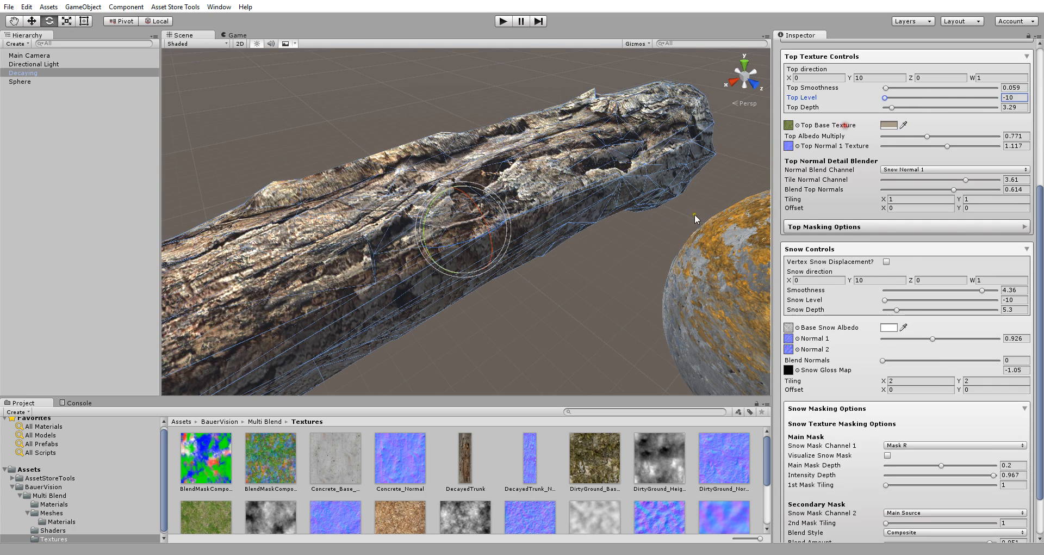
Reselect the log and raise its Snow Level to about 2.09.
{"action": "left_click", "coordinate": [495, 310]}
{"action": "scroll", "coordinate": [495, 268], "scroll_direction": "up", "scroll_amount": 3}
{"action": "left_click", "coordinate": [497, 223]}
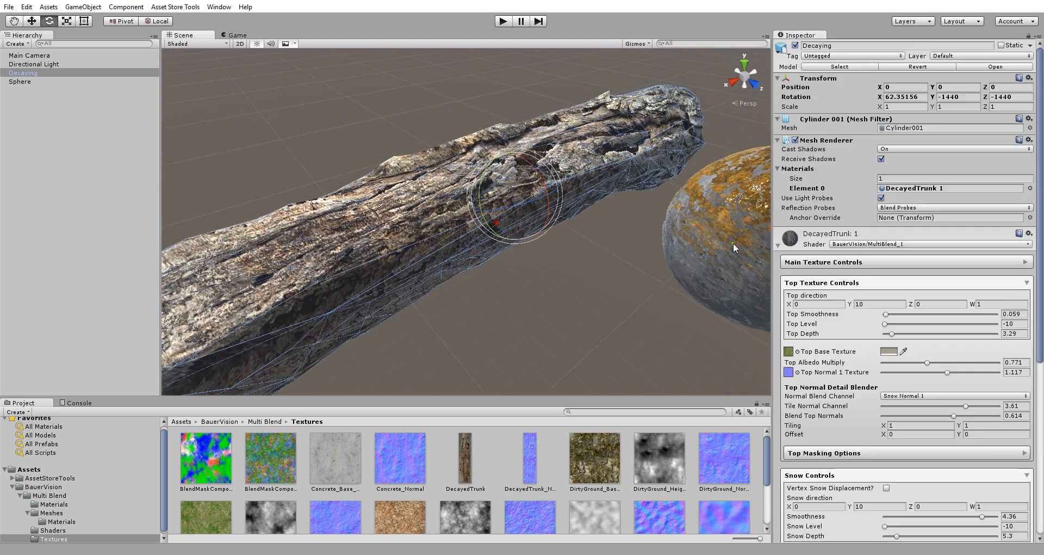
{"action": "scroll", "coordinate": [912, 275], "scroll_direction": "down", "scroll_amount": 8}
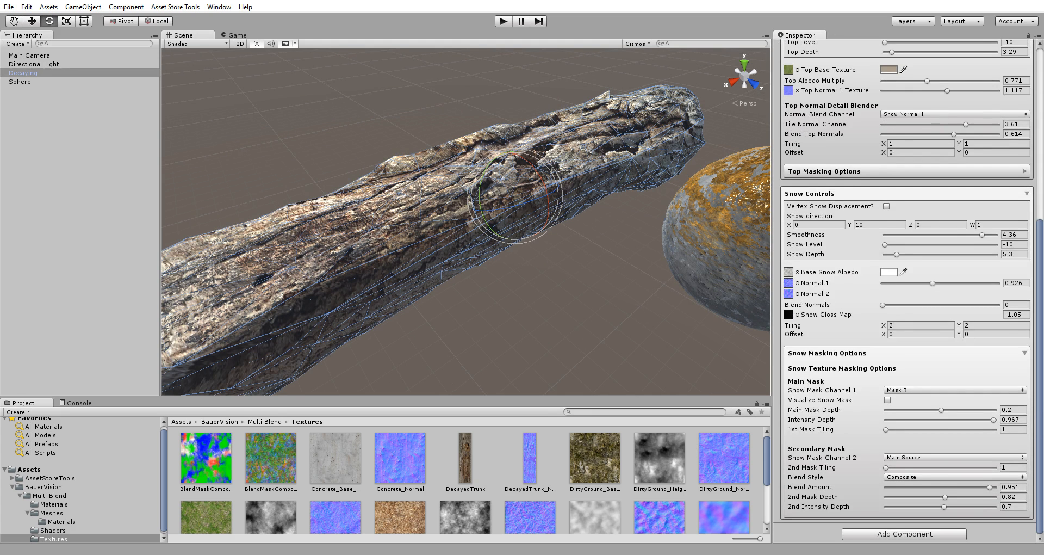
{"action": "left_click_drag", "start_coordinate": [892, 244], "coordinate": [951, 248]}
{"action": "left_click", "coordinate": [954, 245]}
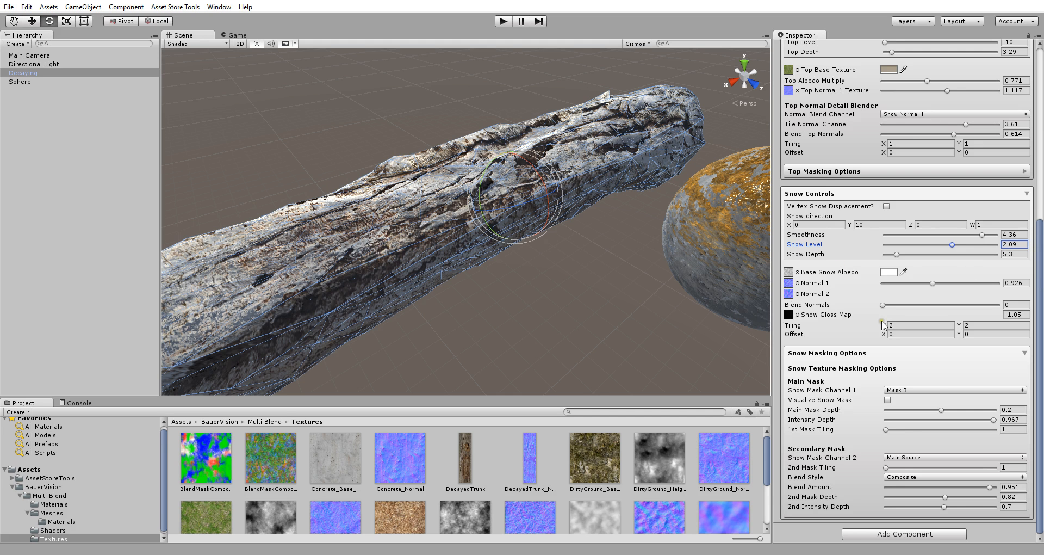
Try Top Source as Snow Mask Channel 2 and lower the Snow Level to about 0.43.
{"action": "left_click", "coordinate": [906, 458]}
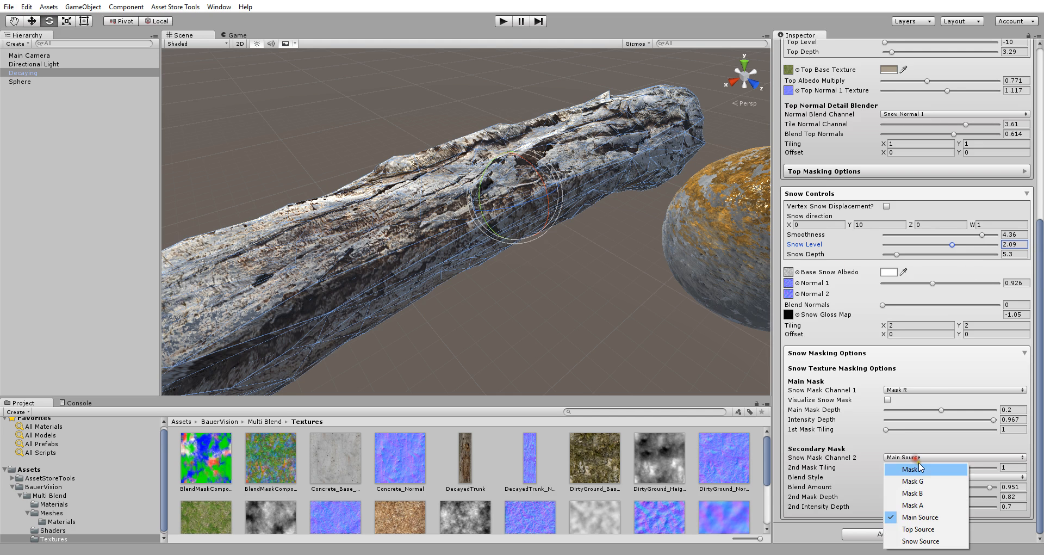
{"action": "left_click", "coordinate": [908, 528]}
{"action": "left_click", "coordinate": [550, 282]}
{"action": "left_click_drag", "start_coordinate": [550, 282], "coordinate": [524, 188], "text": "alt"}
{"action": "left_click", "coordinate": [524, 189]}
{"action": "left_click_drag", "start_coordinate": [1040, 337], "coordinate": [1039, 506]}
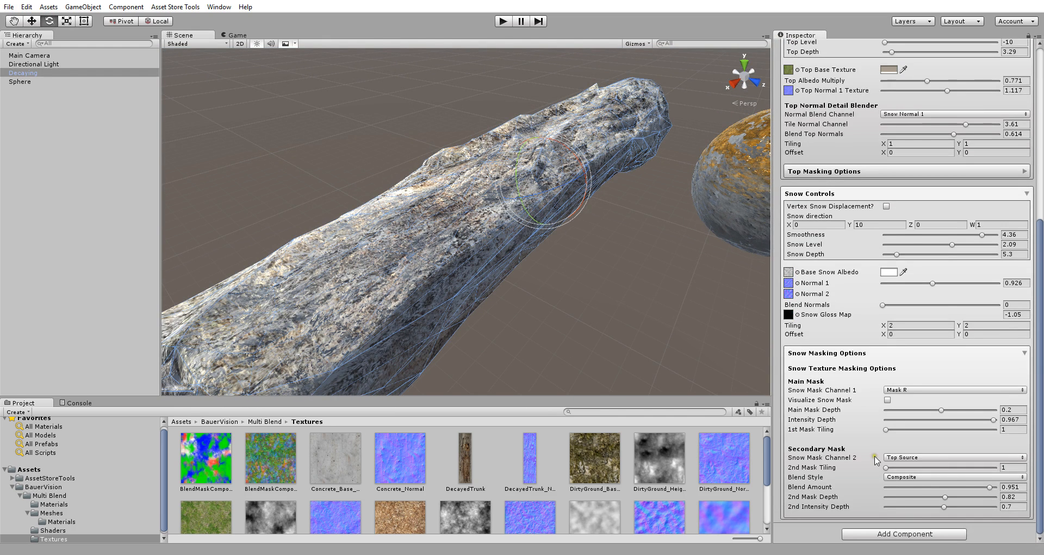
{"action": "mouse_move", "coordinate": [950, 250]}
{"action": "left_mouse_down"}
{"action": "mouse_move", "coordinate": [908, 246]}
{"action": "mouse_move", "coordinate": [942, 246]}
{"action": "left_mouse_up"}
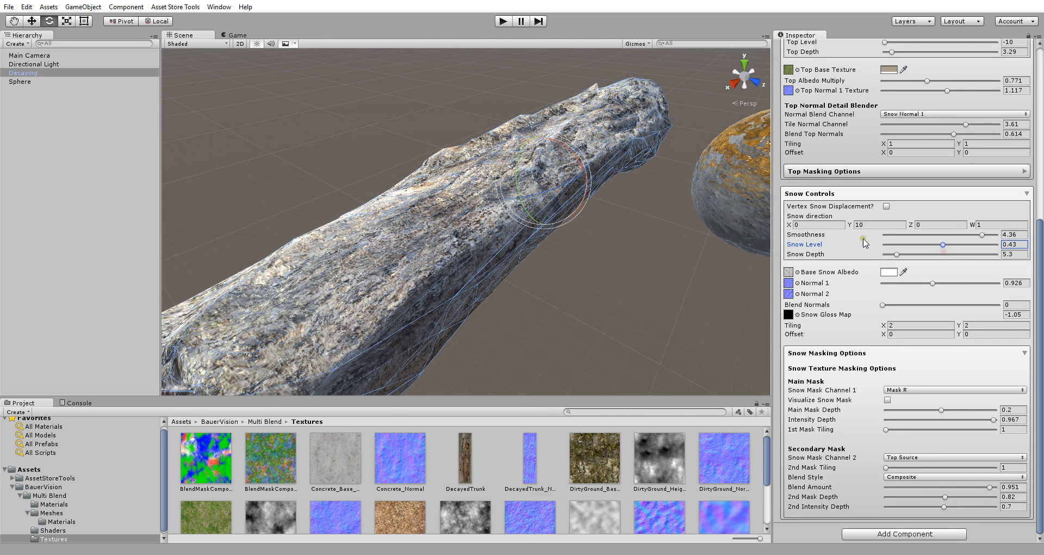
Expand the Main Texture Controls and darken the Main Base Texture tint to a neutral grey.
{"action": "scroll", "coordinate": [942, 112], "scroll_direction": "up", "scroll_amount": 10}
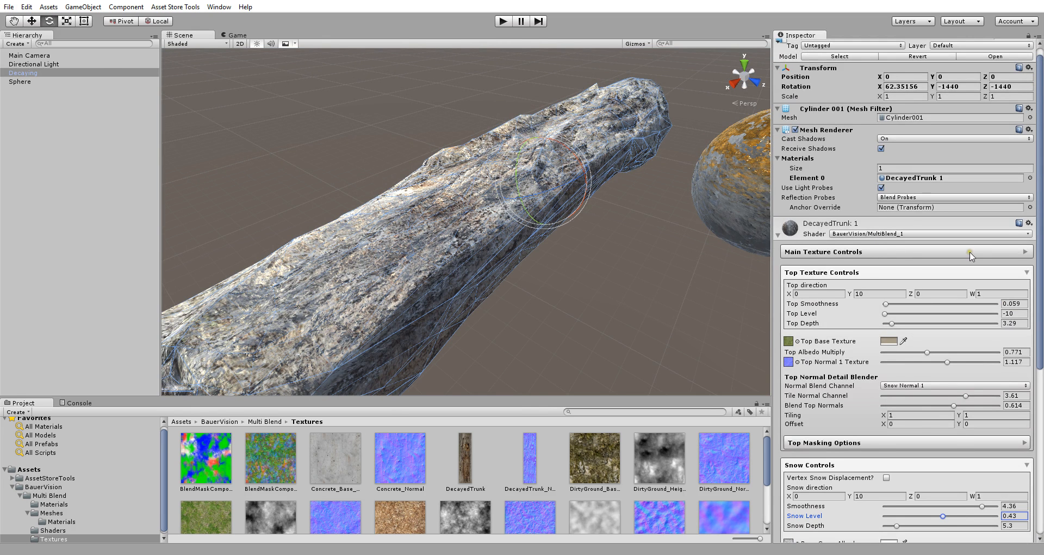
{"action": "left_click", "coordinate": [1027, 253]}
{"action": "left_click", "coordinate": [888, 341]}
{"action": "left_click_drag", "start_coordinate": [68, 83], "coordinate": [24, 82]}
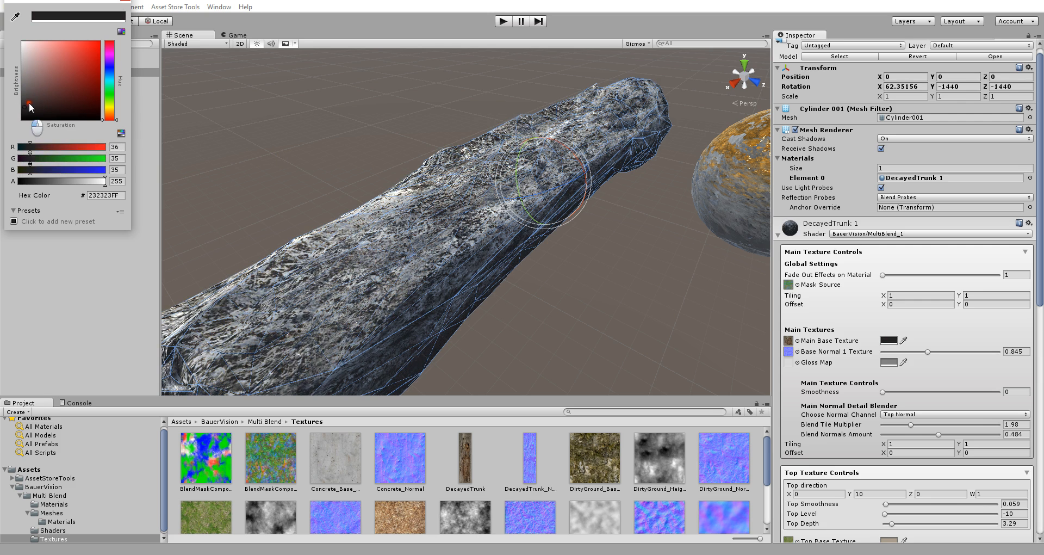
{"action": "left_click", "coordinate": [125, 1]}
{"action": "left_click_drag", "start_coordinate": [597, 273], "coordinate": [515, 226], "text": "alt"}
{"action": "middle_click_drag", "start_coordinate": [644, 289], "coordinate": [639, 285]}
{"action": "left_click_drag", "start_coordinate": [639, 286], "coordinate": [632, 338], "text": "alt"}
Set Snow Mask Channel 1 to Mask G and turn on the snow mask visualization.
{"action": "left_click_drag", "start_coordinate": [1040, 278], "coordinate": [1041, 504]}
{"action": "left_click", "coordinate": [913, 390]}
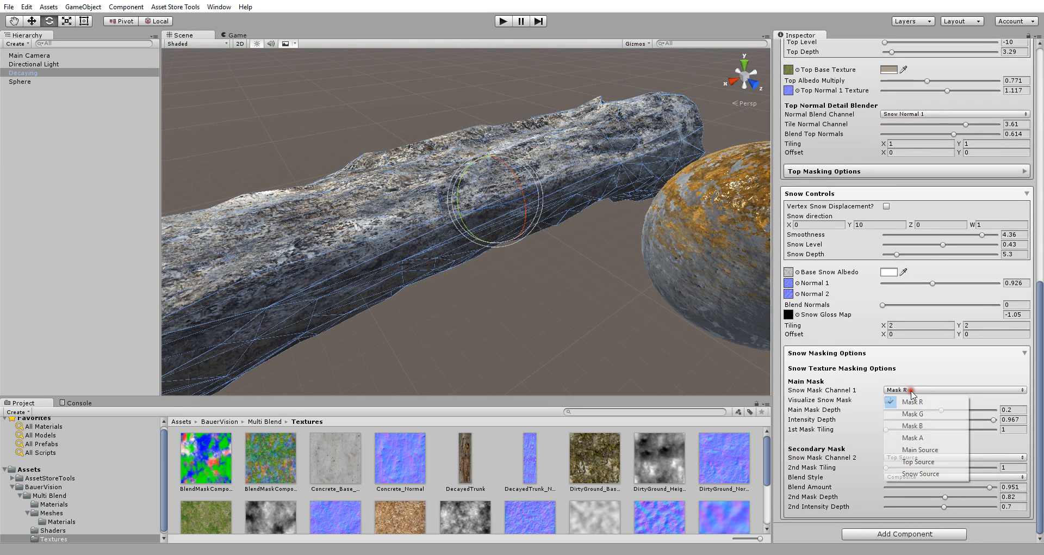
{"action": "left_click", "coordinate": [914, 414]}
{"action": "left_click", "coordinate": [888, 400]}
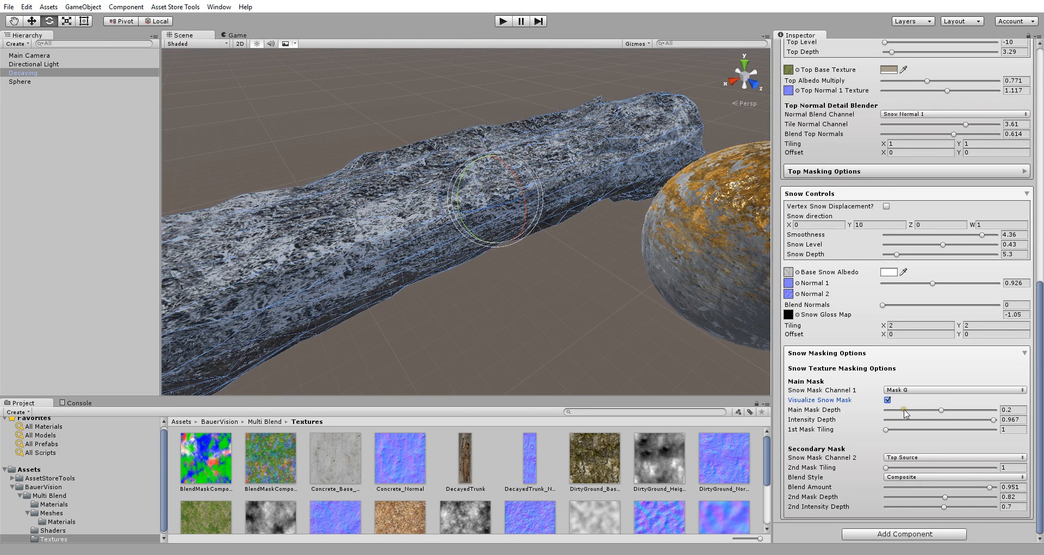
Set Snow Mask Channel 2 to Main Source and the secondary snow mask's Blend Style to Additive.
{"action": "left_click", "coordinate": [903, 458]}
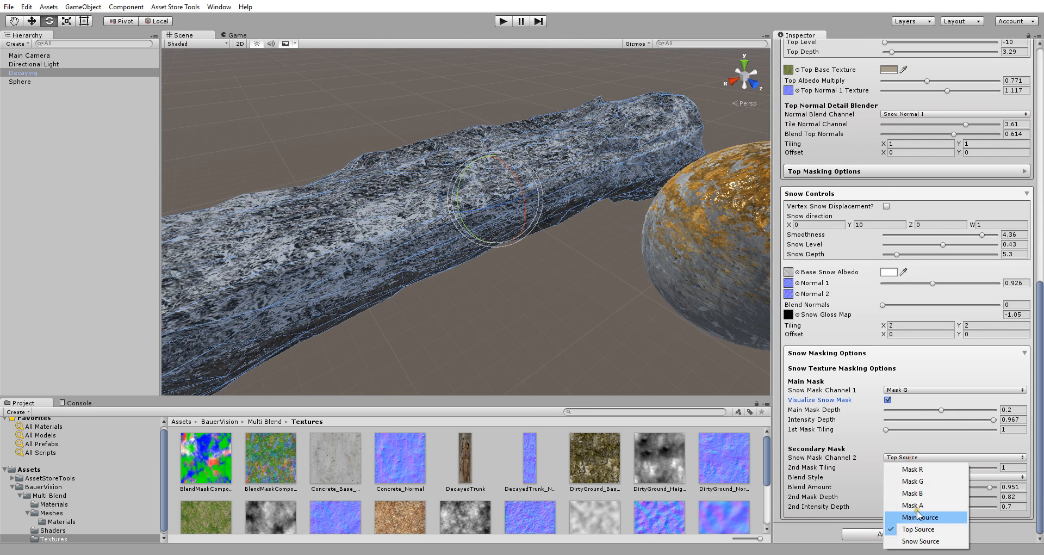
{"action": "left_click", "coordinate": [919, 518]}
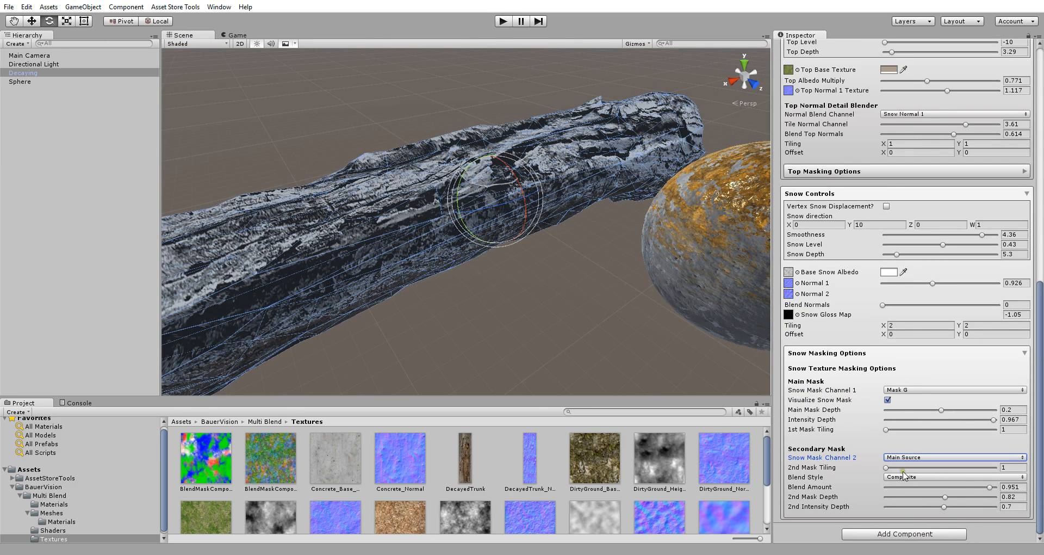
{"action": "left_click", "coordinate": [925, 477]}
{"action": "left_click", "coordinate": [921, 496]}
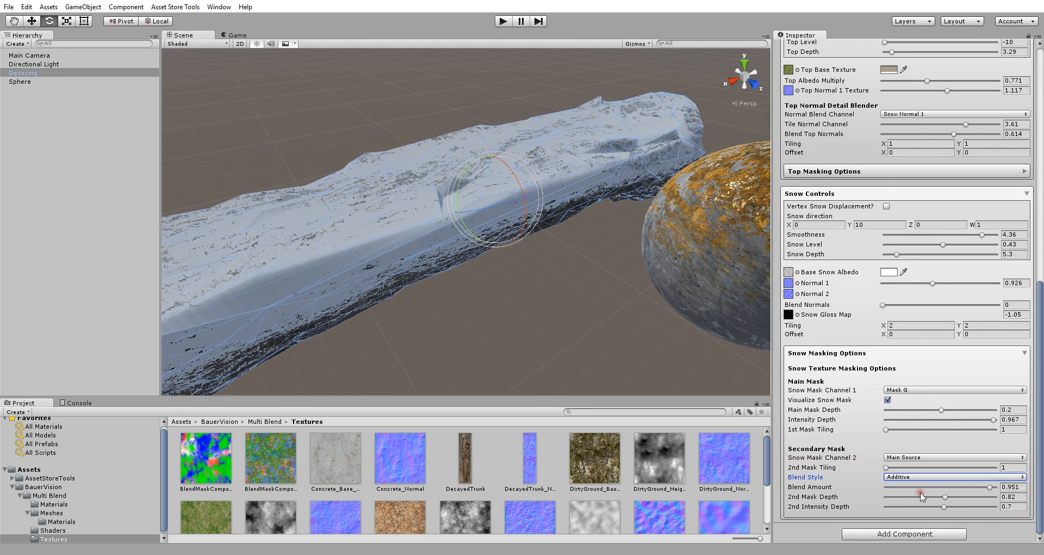
Set the secondary snow mask's Blend Amount to 1, Intensity Depth to 0.5 and Mask Depth to about -1.17, and Snow Level to about 1.99.
{"action": "mouse_move", "coordinate": [990, 488]}
{"action": "left_mouse_down"}
{"action": "mouse_move", "coordinate": [1000, 493]}
{"action": "mouse_move", "coordinate": [928, 497]}
{"action": "mouse_move", "coordinate": [958, 499]}
{"action": "mouse_move", "coordinate": [931, 498]}
{"action": "mouse_move", "coordinate": [947, 498]}
{"action": "left_mouse_up"}
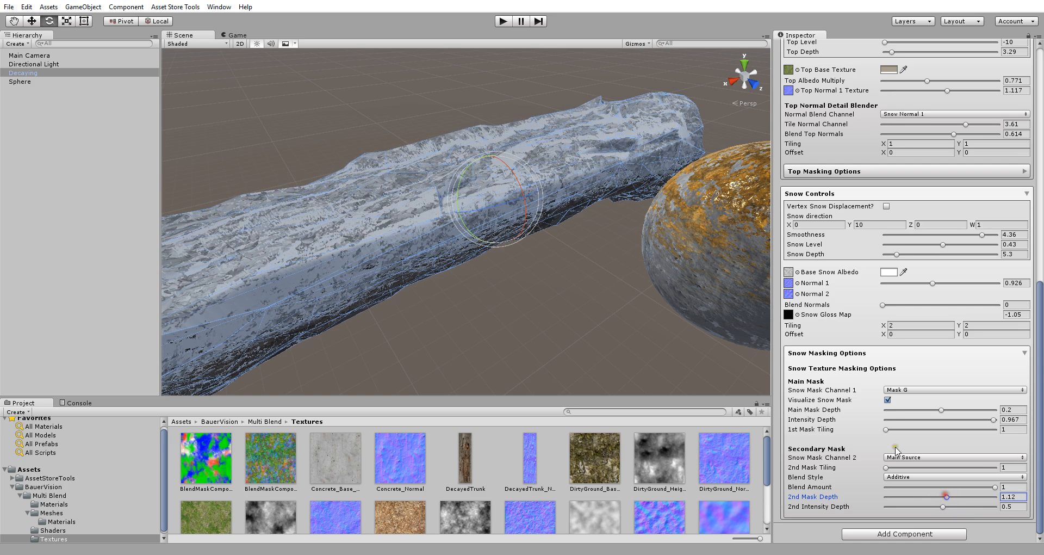
{"action": "left_click", "coordinate": [888, 400]}
{"action": "right_click_drag", "start_coordinate": [521, 275], "coordinate": [550, 294]}
{"action": "left_click_drag", "start_coordinate": [955, 499], "coordinate": [934, 497]}
{"action": "mouse_move", "coordinate": [943, 245]}
{"action": "left_mouse_down"}
{"action": "mouse_move", "coordinate": [925, 244]}
{"action": "mouse_move", "coordinate": [956, 247]}
{"action": "left_mouse_up"}
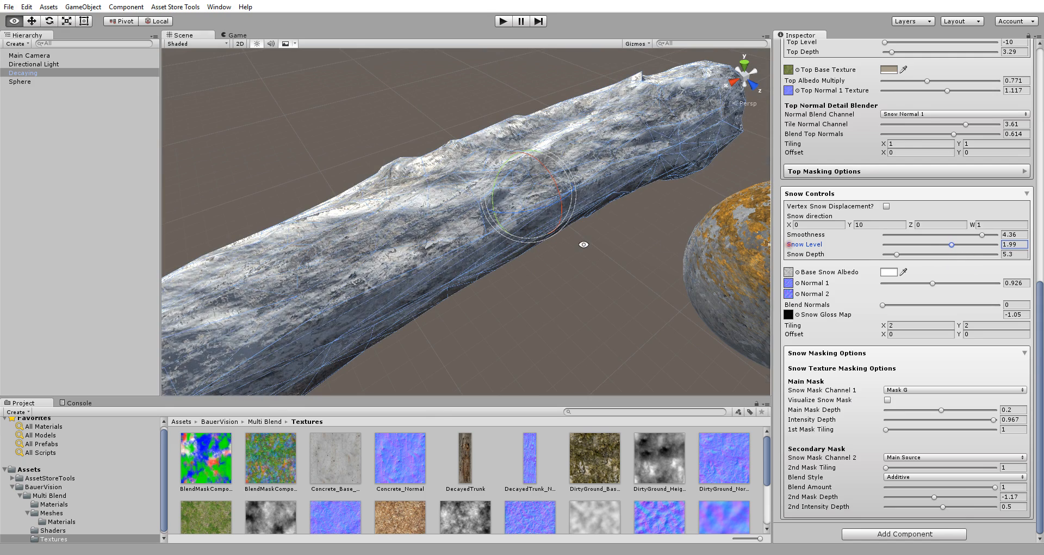
{"action": "left_click_drag", "start_coordinate": [583, 242], "coordinate": [533, 191], "text": "alt"}
{"action": "left_click_drag", "start_coordinate": [536, 265], "coordinate": [645, 265], "text": "alt"}
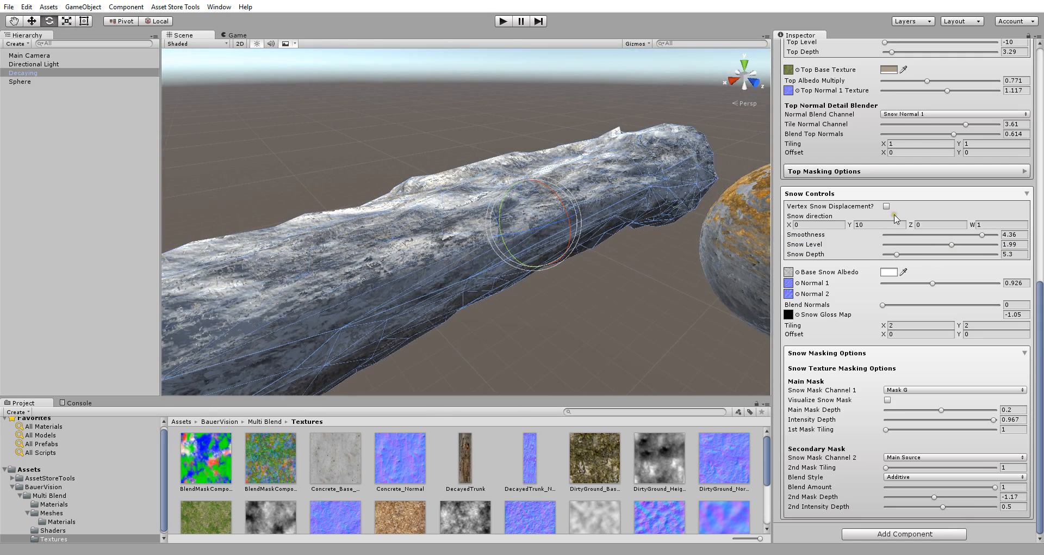
{"action": "left_click", "coordinate": [1043, 396]}
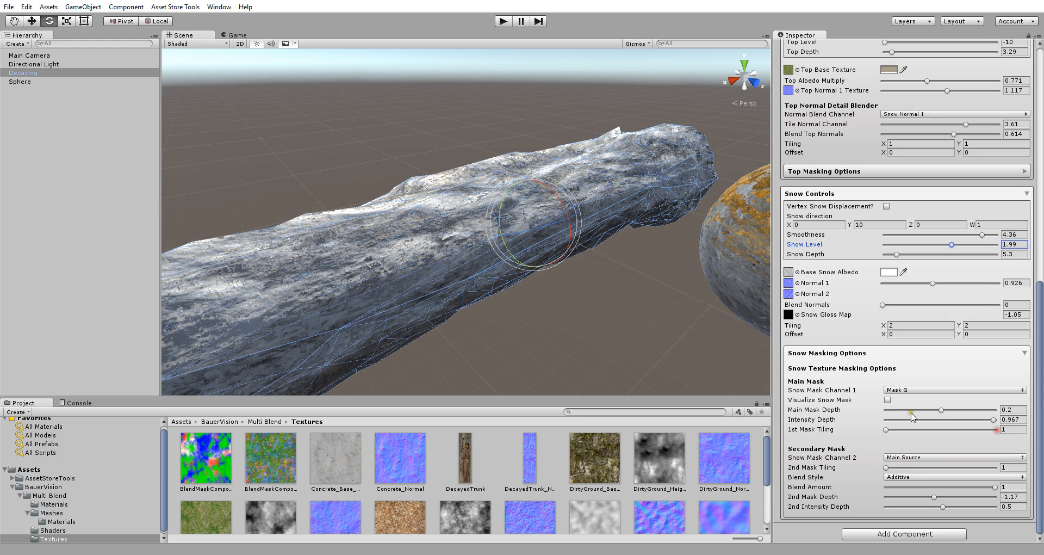
With the snow mask visualized, set Intensity Depth to 1, Main Mask Depth to 0.9 and 1st Mask Tiling to about 1.81.
{"action": "left_click", "coordinate": [887, 401]}
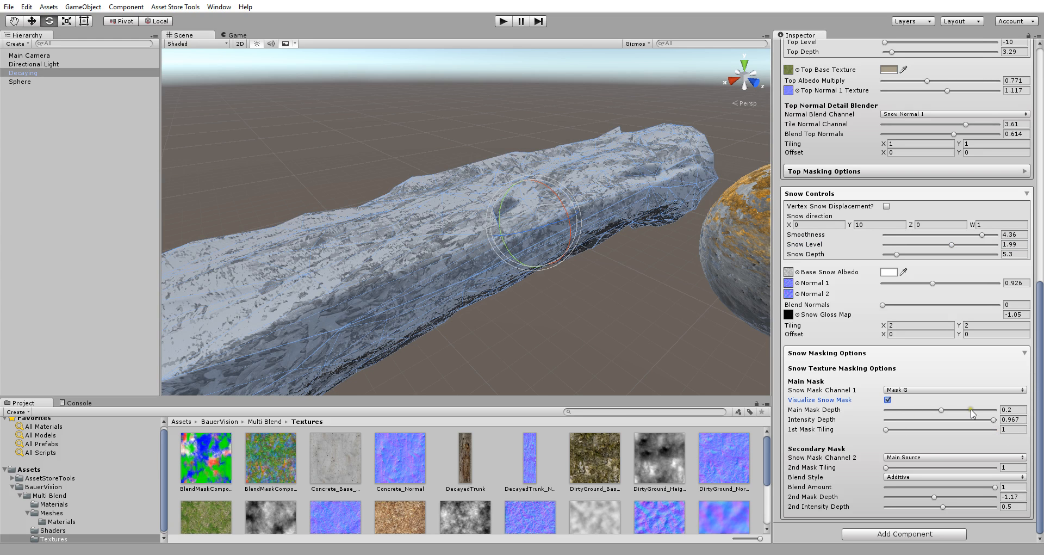
{"action": "mouse_move", "coordinate": [994, 420]}
{"action": "left_mouse_down"}
{"action": "mouse_move", "coordinate": [924, 425]}
{"action": "mouse_move", "coordinate": [1008, 417]}
{"action": "left_mouse_up"}
{"action": "left_click", "coordinate": [1038, 409]}
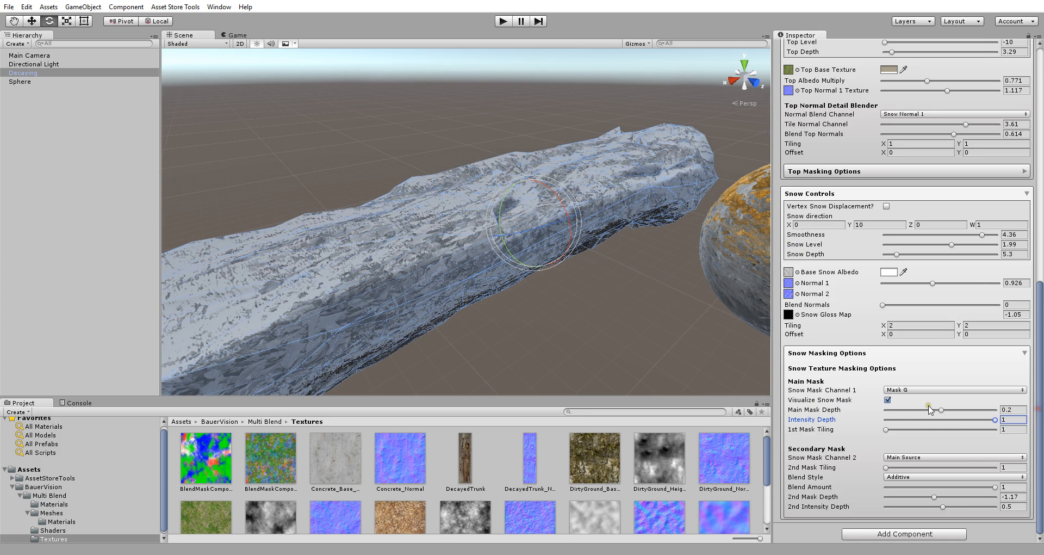
{"action": "left_click_drag", "start_coordinate": [942, 409], "coordinate": [949, 411]}
{"action": "left_click_drag", "start_coordinate": [887, 430], "coordinate": [898, 431]}
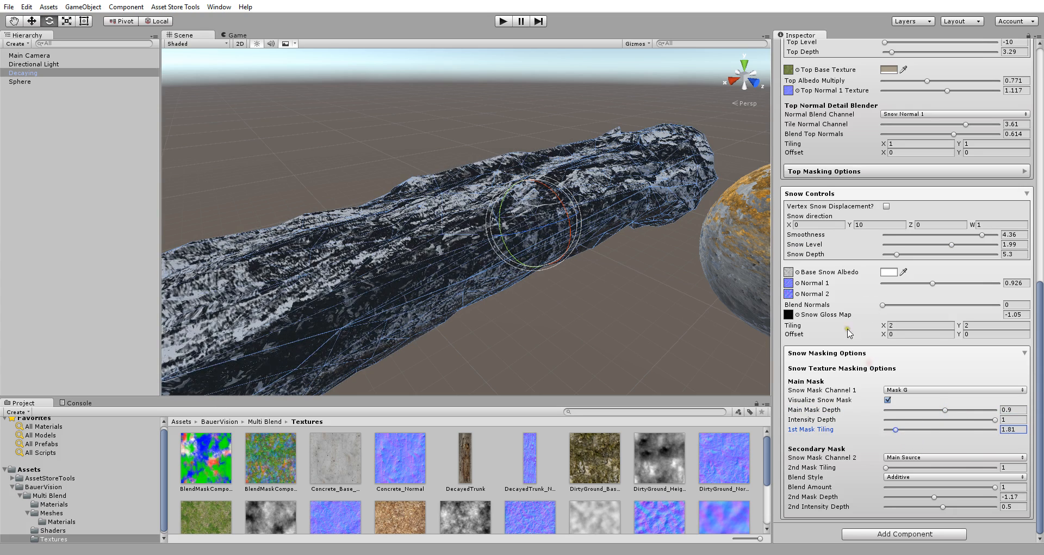
{"action": "left_click", "coordinate": [888, 401]}
Examine the snow coverage on the log from several angles and briefly visualize its snow mask.
{"action": "left_click_drag", "start_coordinate": [625, 321], "coordinate": [551, 316], "text": "alt"}
{"action": "left_click", "coordinate": [551, 316]}
{"action": "scroll", "coordinate": [532, 279], "scroll_direction": "down", "scroll_amount": 5}
{"action": "left_click_drag", "start_coordinate": [526, 278], "coordinate": [544, 260], "text": "alt"}
{"action": "scroll", "coordinate": [503, 231], "scroll_direction": "up", "scroll_amount": 3}
{"action": "mouse_move", "coordinate": [504, 229]}
{"action": "left_mouse_down", "text": "alt"}
{"action": "mouse_move", "coordinate": [499, 217]}
{"action": "mouse_move", "coordinate": [519, 227]}
{"action": "mouse_move", "coordinate": [520, 254]}
{"action": "mouse_move", "coordinate": [520, 240]}
{"action": "left_mouse_up", "text": "alt"}
{"action": "left_click", "coordinate": [520, 240]}
{"action": "scroll", "coordinate": [520, 240], "scroll_direction": "down", "scroll_amount": 3}
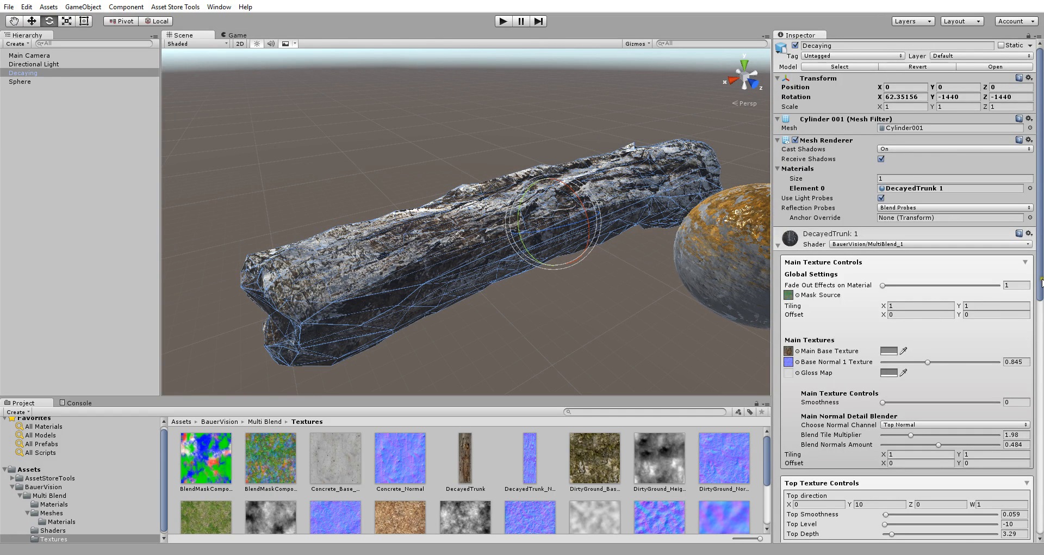
{"action": "scroll", "coordinate": [1041, 282], "scroll_direction": "down", "scroll_amount": 10}
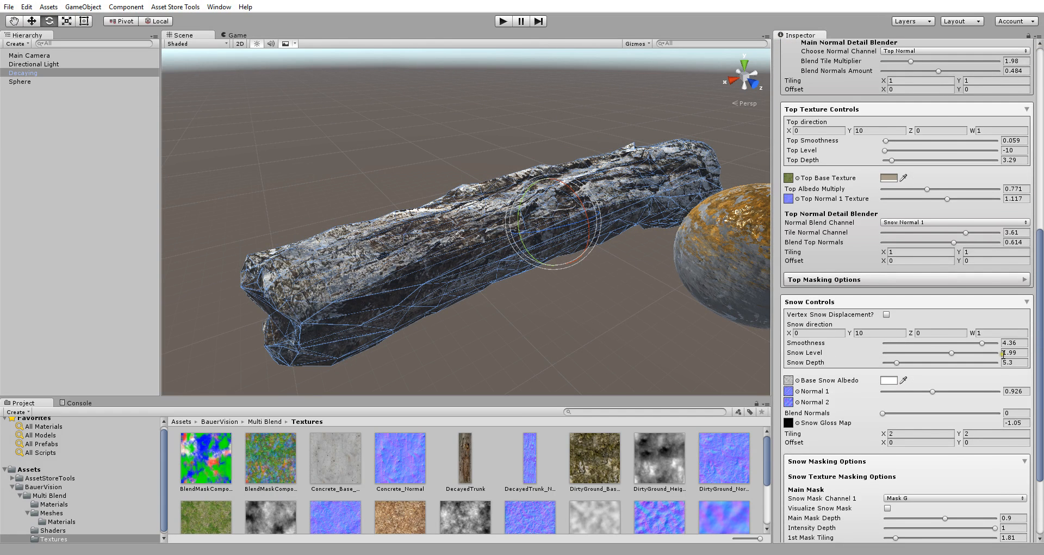
{"action": "scroll", "coordinate": [870, 408], "scroll_direction": "down", "scroll_amount": 5}
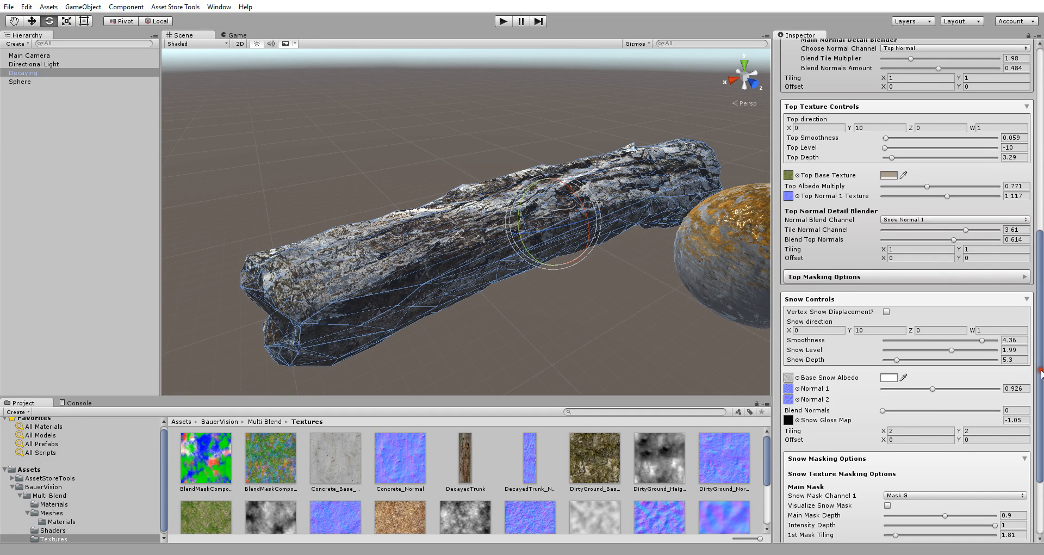
{"action": "left_click", "coordinate": [888, 401]}
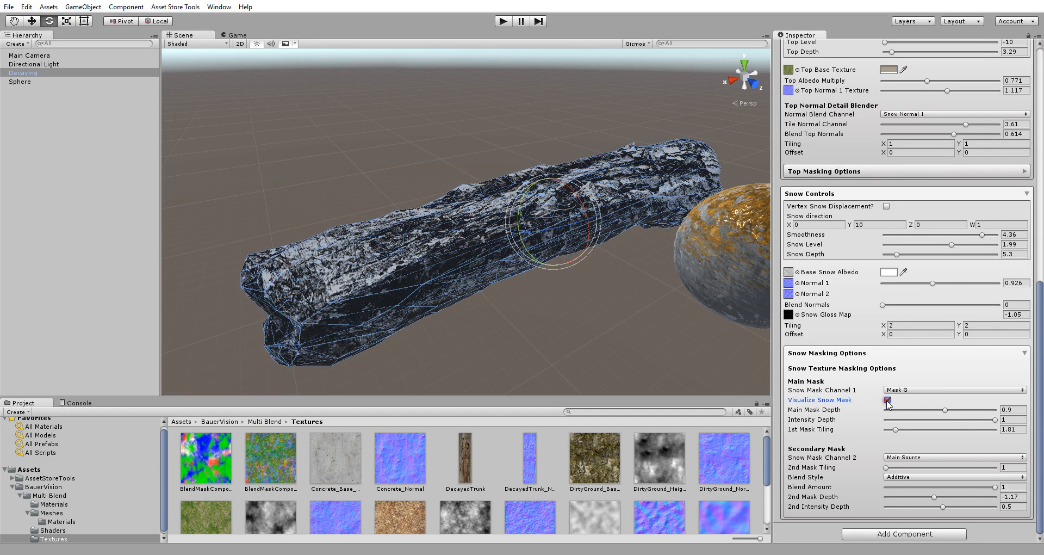
{"action": "left_click", "coordinate": [888, 401]}
Set the Main Mask Depth to about 0.6 and Snow Level to about 1.02, and check the log without its selection outline.
{"action": "mouse_move", "coordinate": [947, 413]}
{"action": "left_mouse_down"}
{"action": "mouse_move", "coordinate": [958, 420]}
{"action": "mouse_move", "coordinate": [940, 417]}
{"action": "left_mouse_up"}
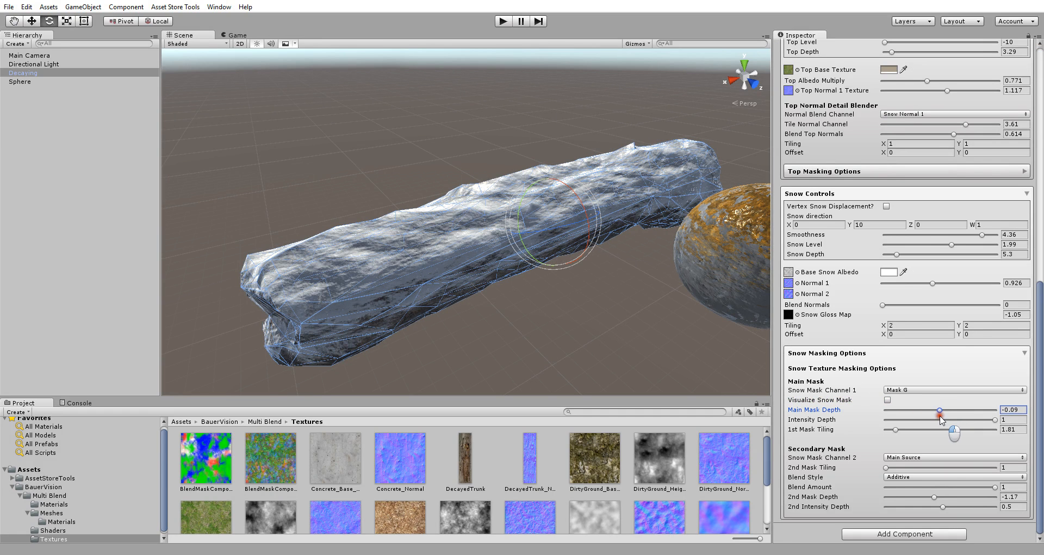
{"action": "mouse_move", "coordinate": [951, 244]}
{"action": "left_mouse_down"}
{"action": "mouse_move", "coordinate": [915, 247]}
{"action": "mouse_move", "coordinate": [949, 254]}
{"action": "left_mouse_up"}
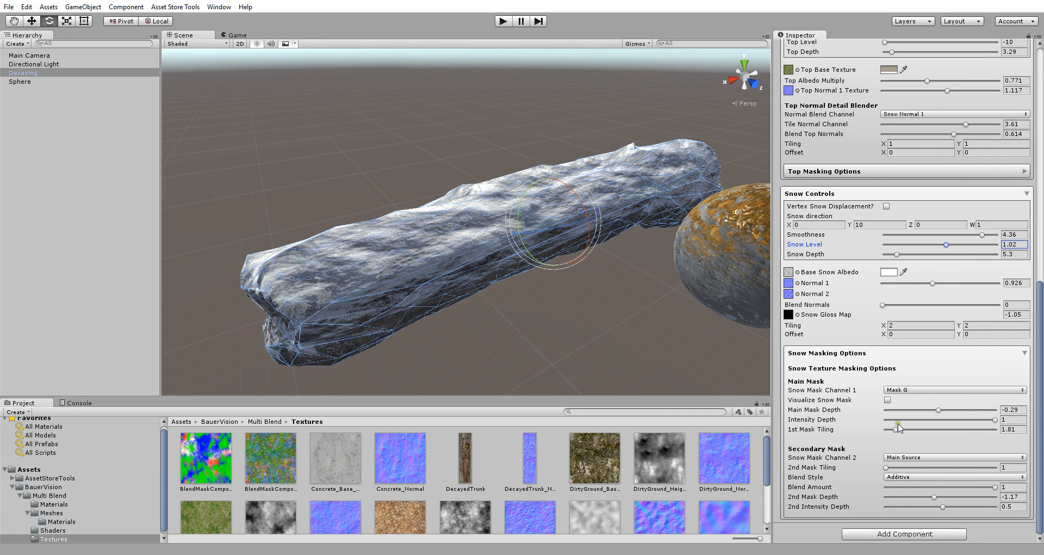
{"action": "mouse_move", "coordinate": [939, 411]}
{"action": "left_mouse_down"}
{"action": "mouse_move", "coordinate": [896, 411]}
{"action": "mouse_move", "coordinate": [972, 411]}
{"action": "mouse_move", "coordinate": [926, 410]}
{"action": "mouse_move", "coordinate": [944, 410]}
{"action": "left_mouse_up"}
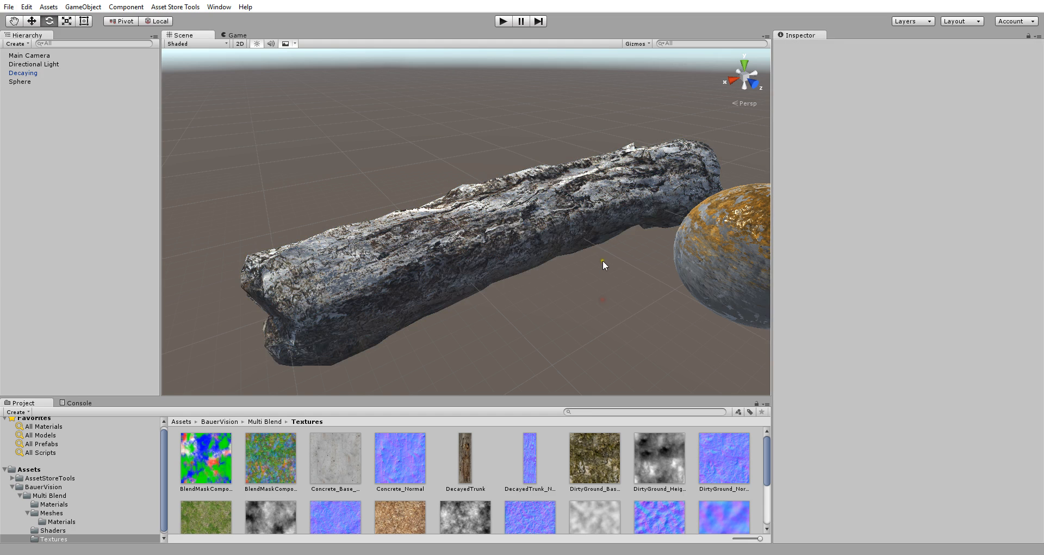
{"action": "left_click", "coordinate": [606, 282]}
{"action": "left_click_drag", "start_coordinate": [618, 315], "coordinate": [539, 281], "text": "alt"}
Reselect the log and lower its Snow Level to -10 to remove the snow.
{"action": "left_click", "coordinate": [533, 242]}
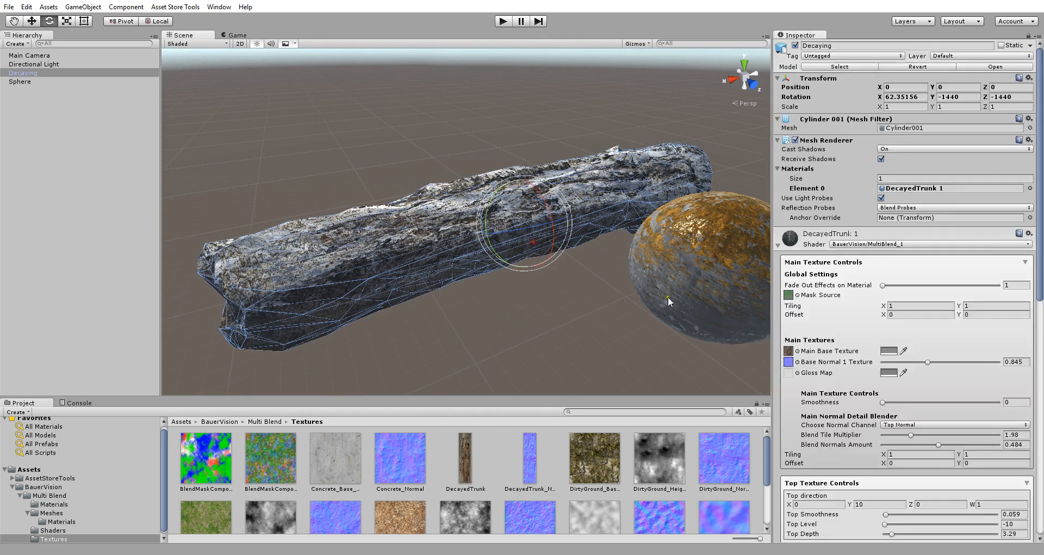
{"action": "scroll", "coordinate": [1041, 277], "scroll_direction": "down", "scroll_amount": 8}
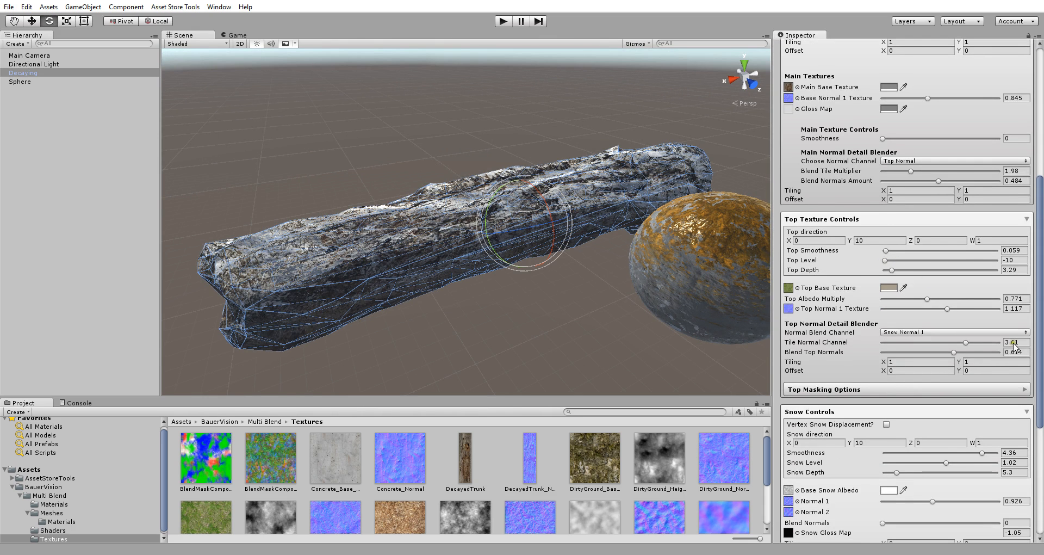
{"action": "scroll", "coordinate": [865, 238], "scroll_direction": "down", "scroll_amount": 6}
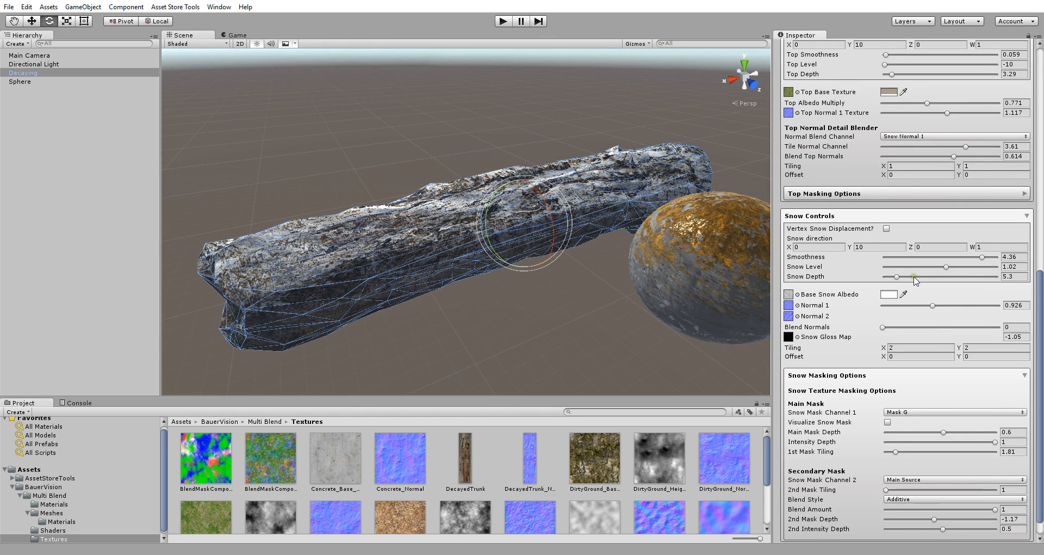
{"action": "left_click_drag", "start_coordinate": [950, 268], "coordinate": [858, 268]}
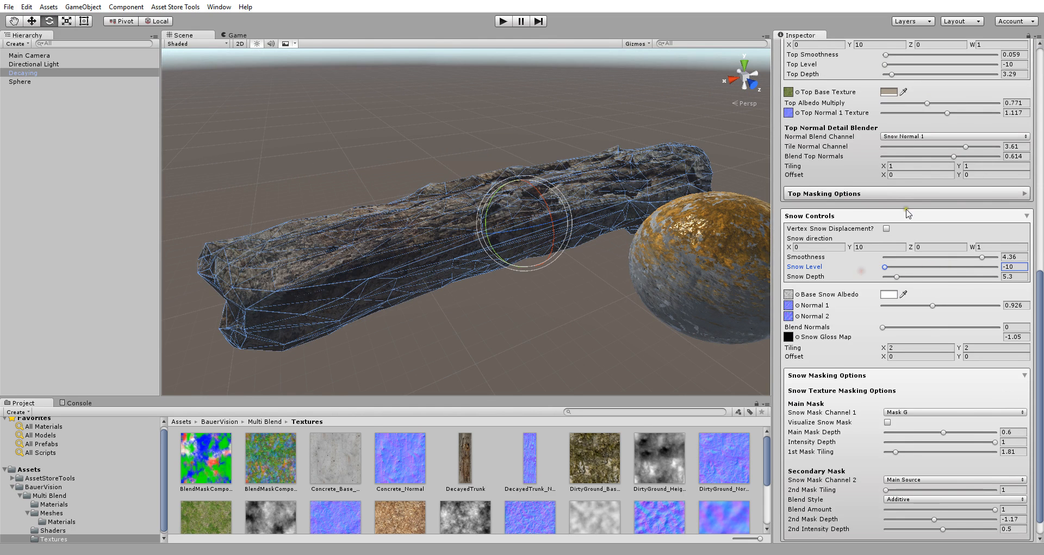
Expand the Top Masking Options and view the log from a higher angle.
{"action": "left_click", "coordinate": [1022, 193]}
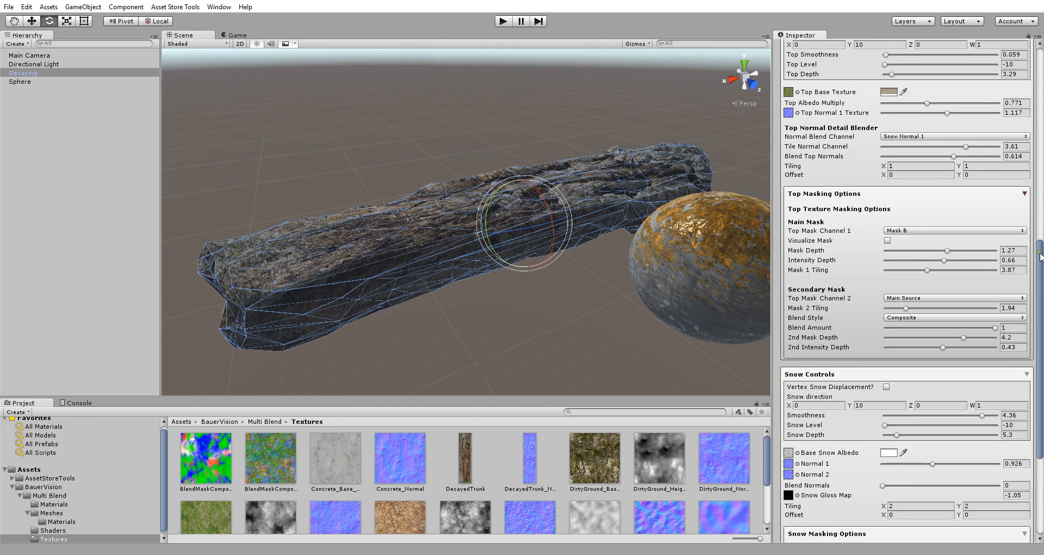
{"action": "left_click_drag", "start_coordinate": [1040, 259], "coordinate": [1028, 213]}
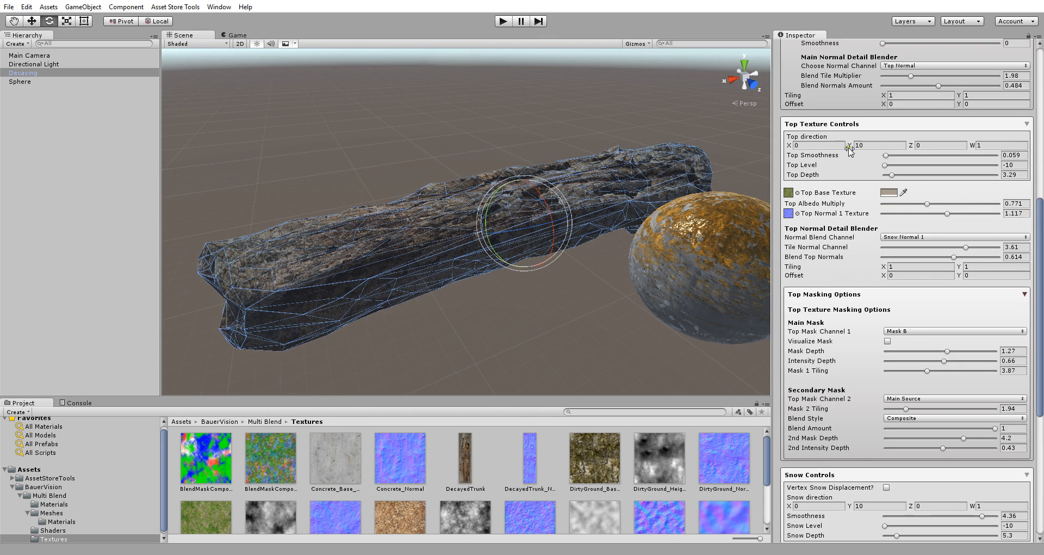
{"action": "left_click_drag", "start_coordinate": [541, 286], "coordinate": [806, 316], "text": "alt"}
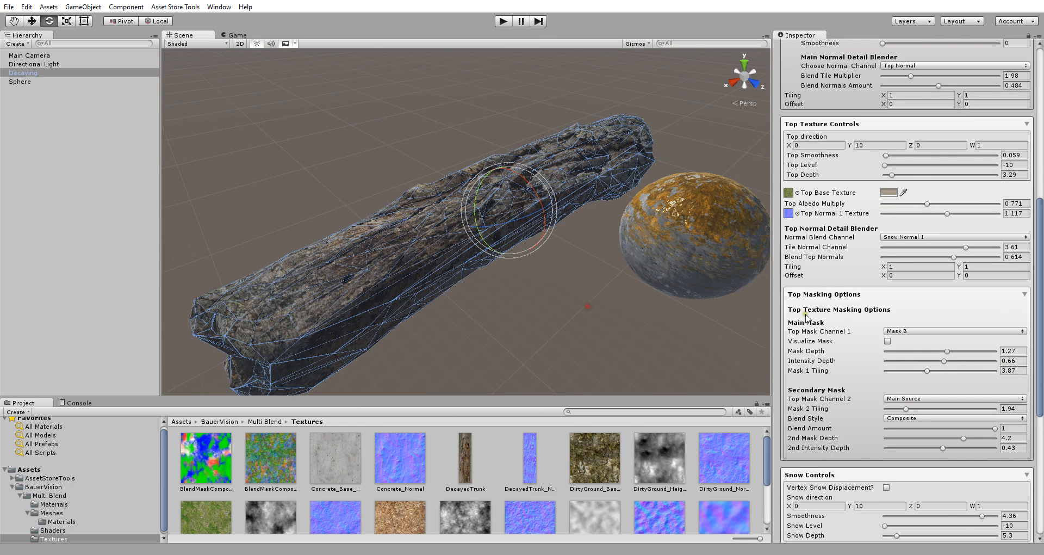